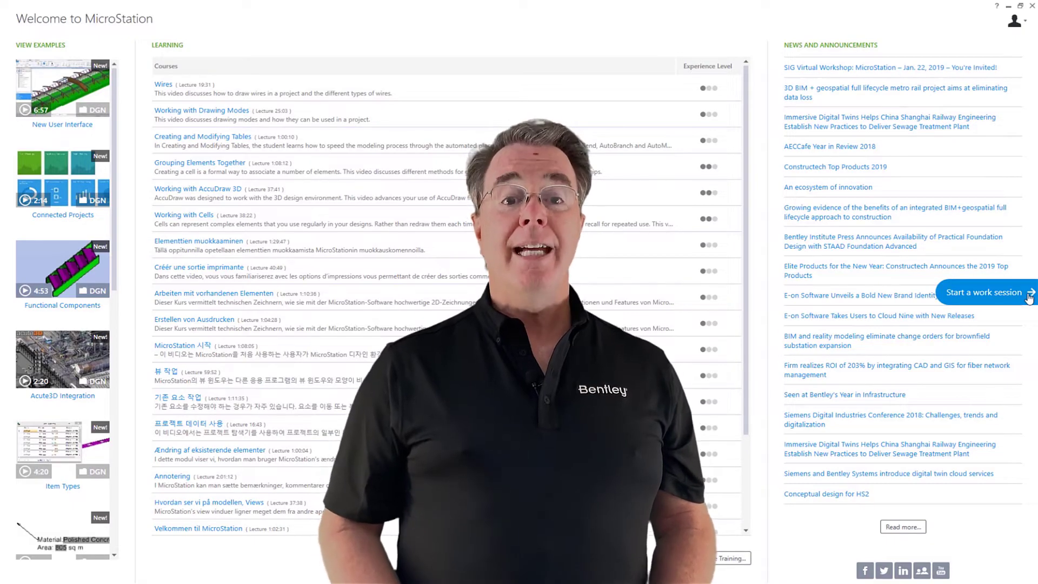
Step: Start a work session, then open View 1's view rotation tools as a floating toolbox placed beside the platform model
click(1030, 297)
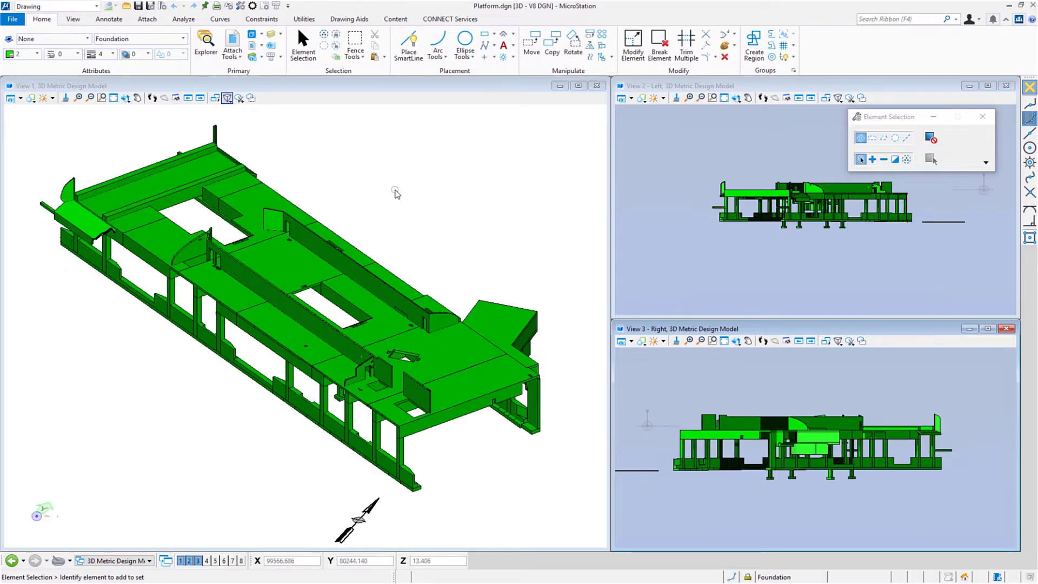
click(326, 88)
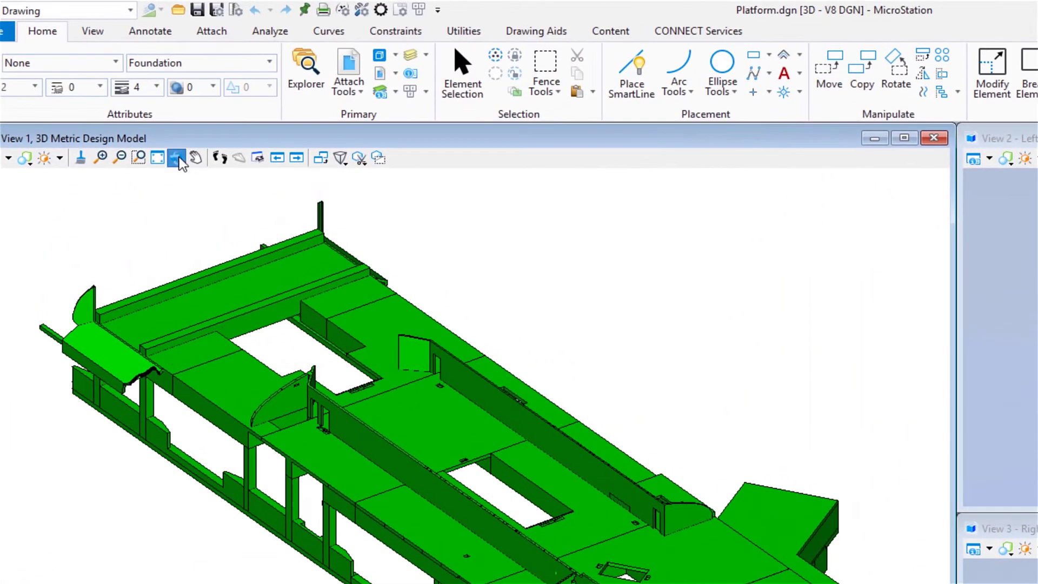
click(126, 99)
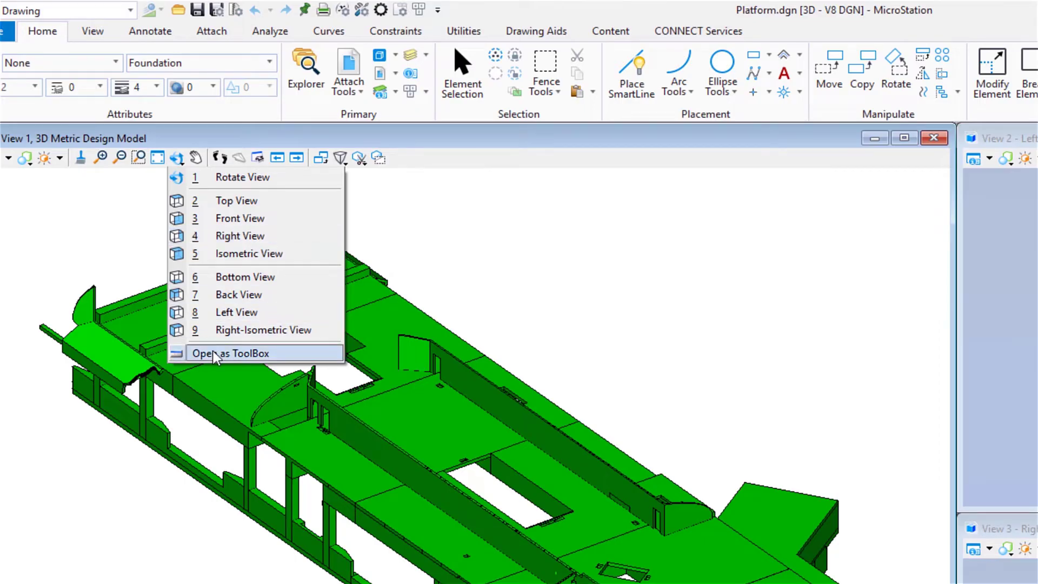
click(213, 352)
drag(394, 347, 690, 164)
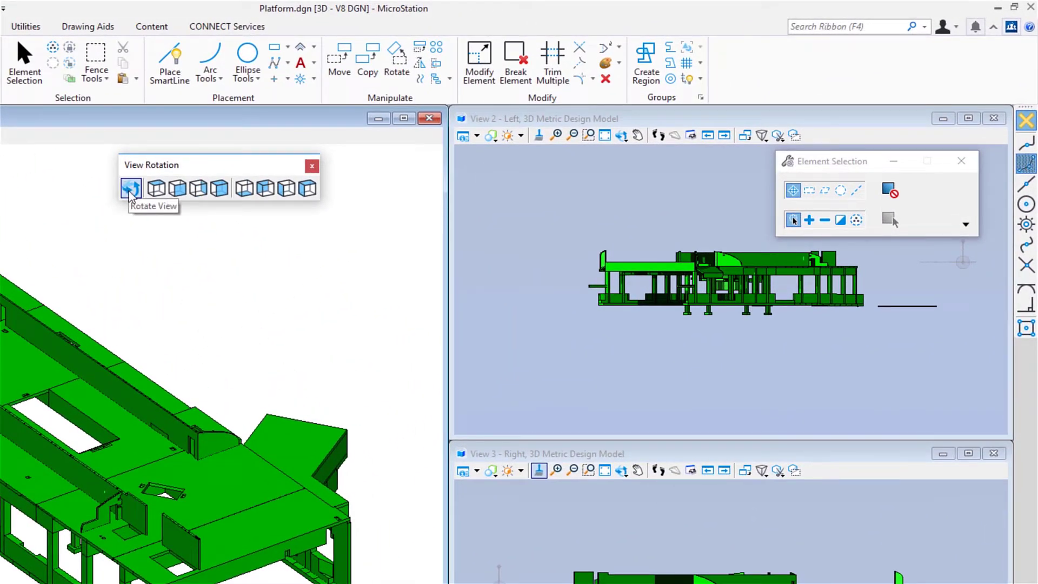
Step: Try rotating View 1 freely with the Dynamic rotation method and cancel the rotation
click(130, 189)
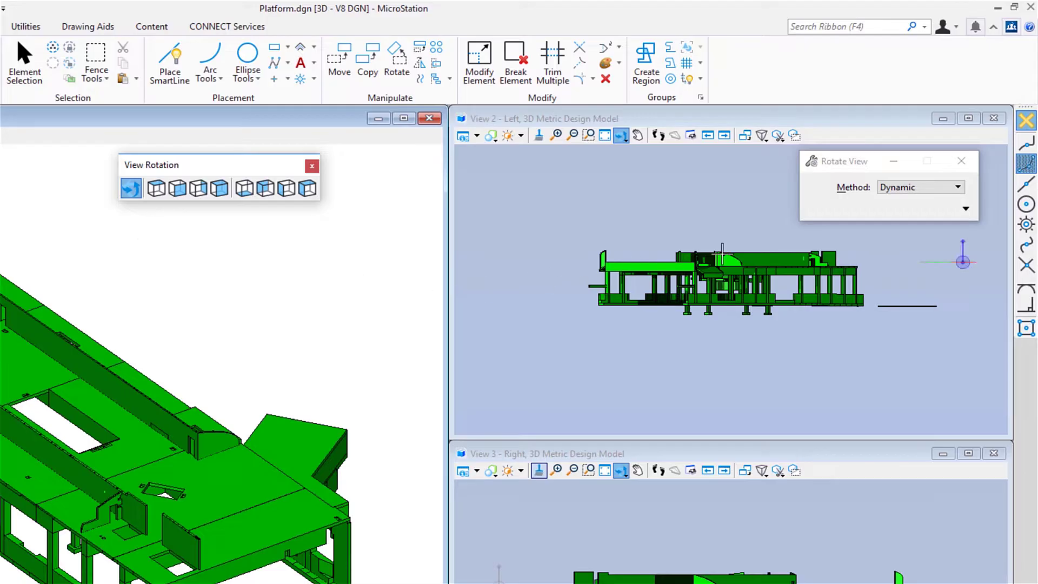
click(956, 188)
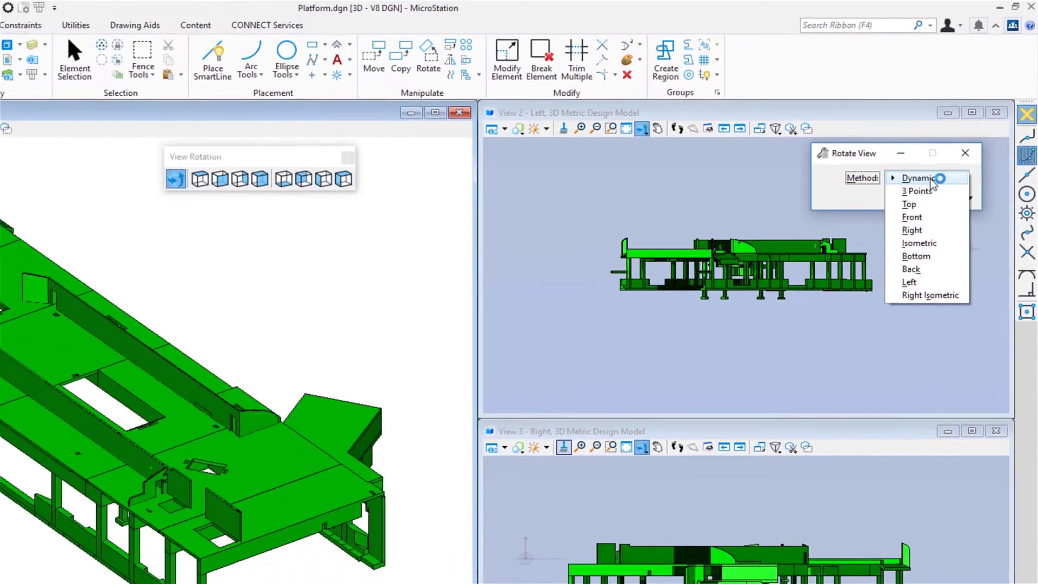
click(954, 194)
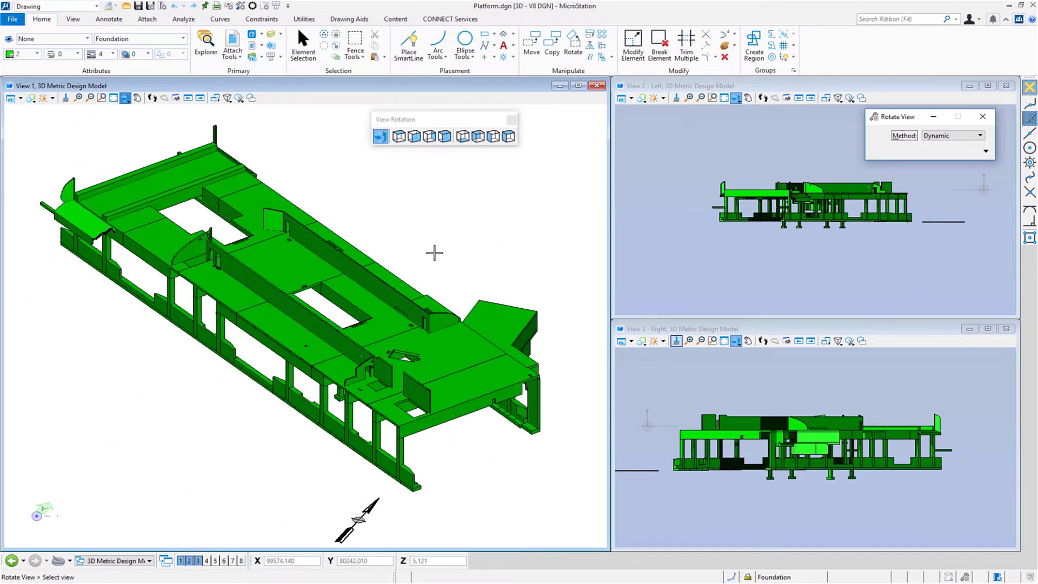
click(398, 228)
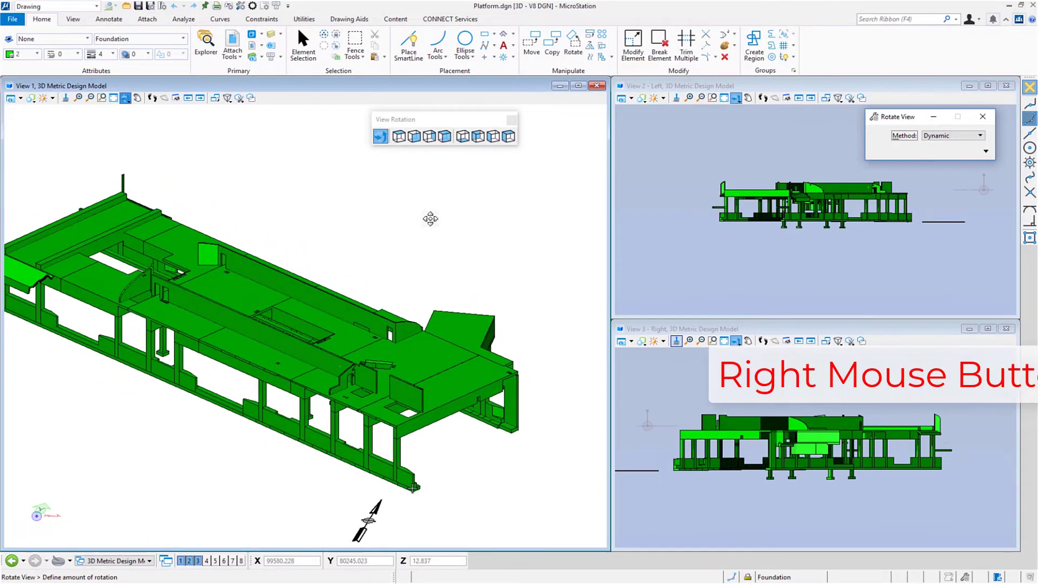
right_click(431, 219)
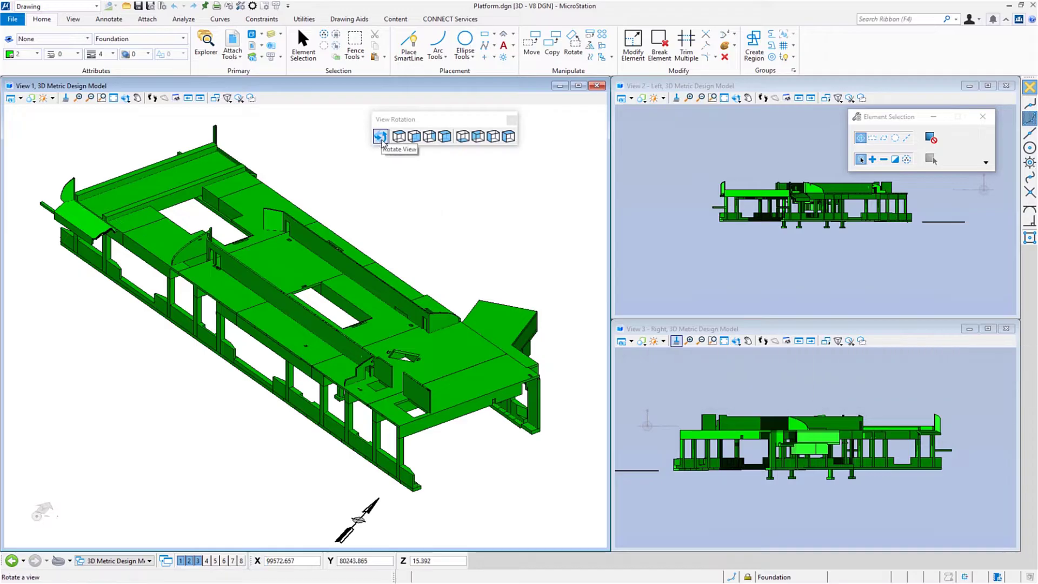
Step: Rotate View 1 dynamically about a snapped pivot point on the lower edge of the platform's foundation
click(382, 139)
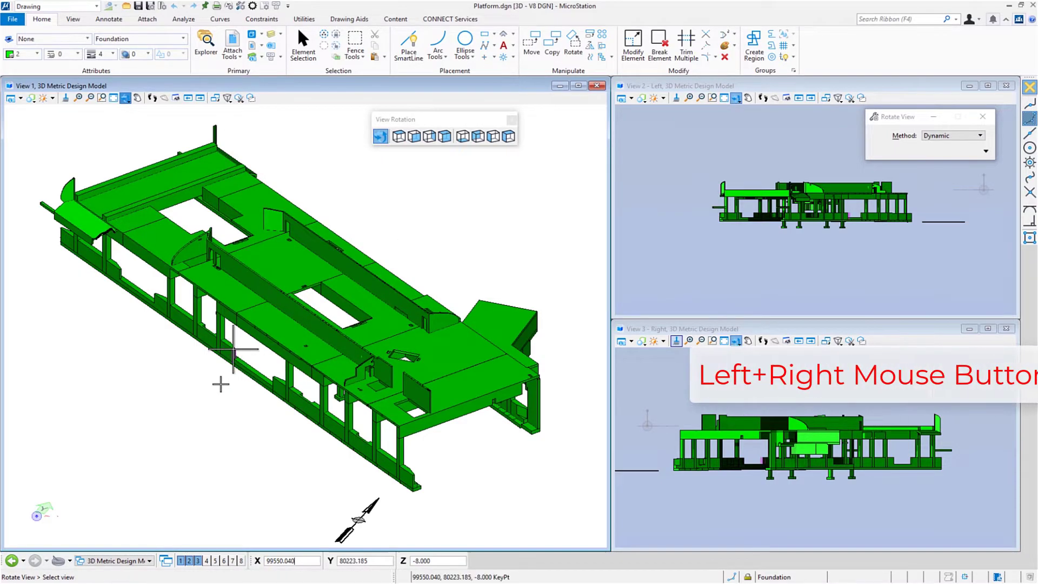
middle_click(230, 372)
mouse_move(230, 373)
middle_down()
mouse_move(173, 325)
mouse_move(231, 332)
mouse_move(221, 363)
middle_up()
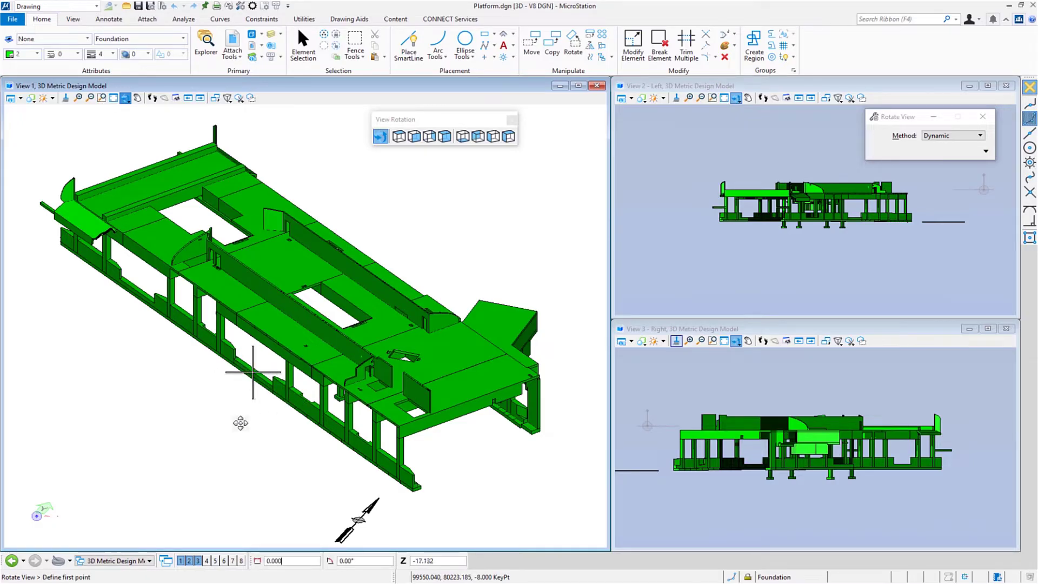
click(240, 423)
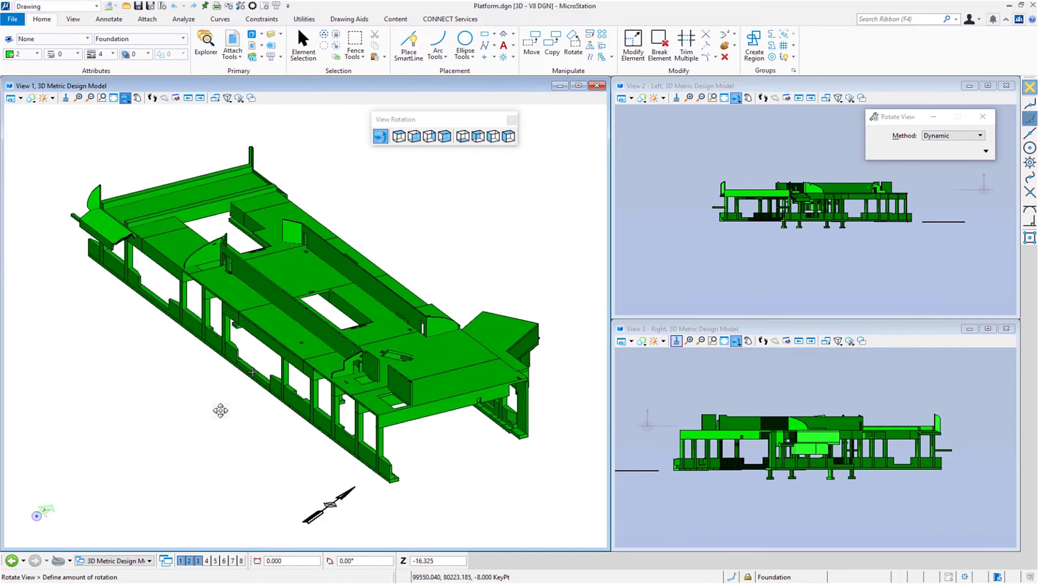
click(220, 411)
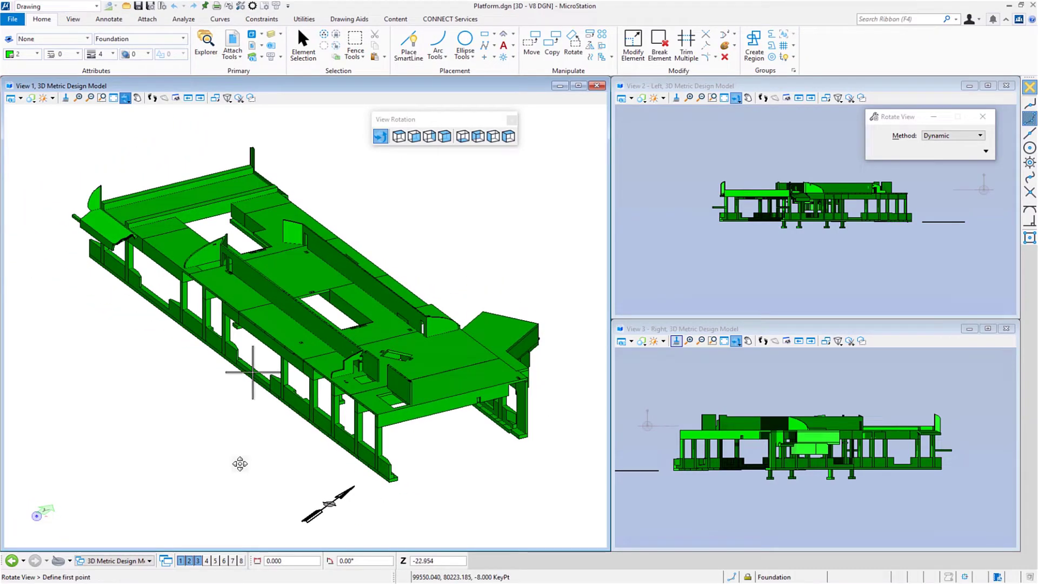
right_click(394, 242)
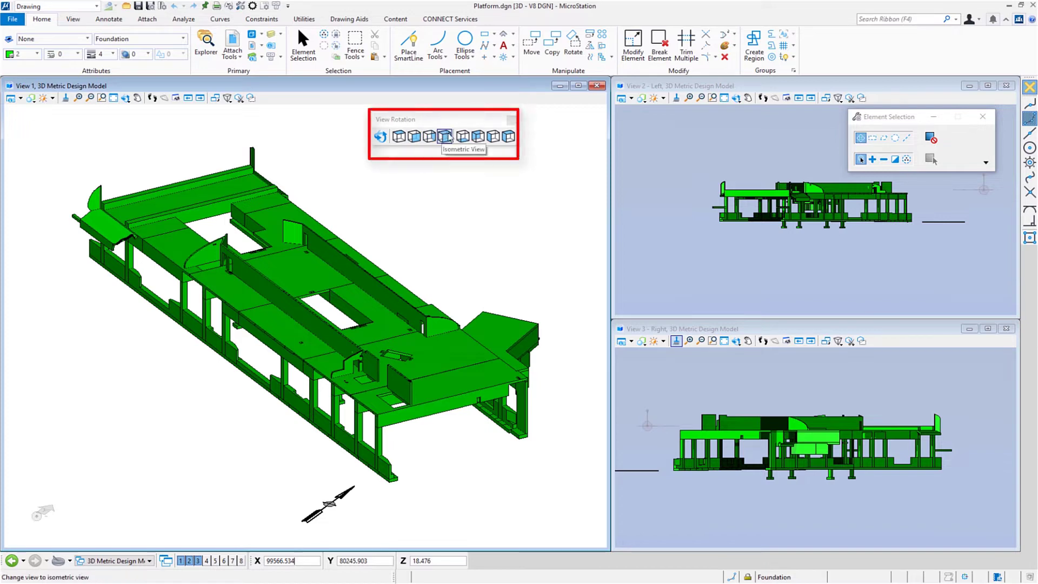
Step: Switch View 1 to the Top and Isometric orientations, and step back through the previous views to the custom rotation
click(402, 139)
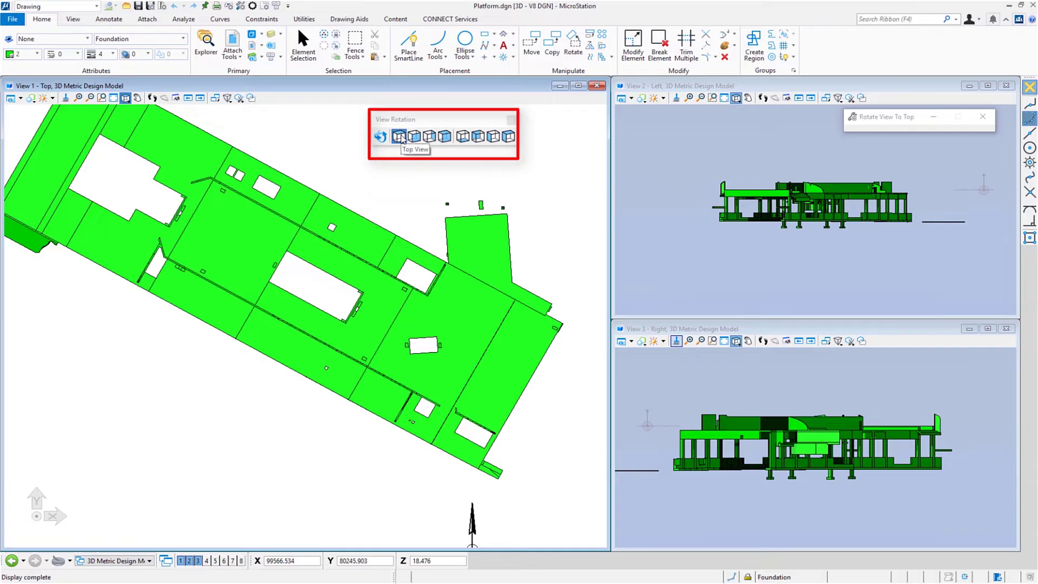
click(446, 139)
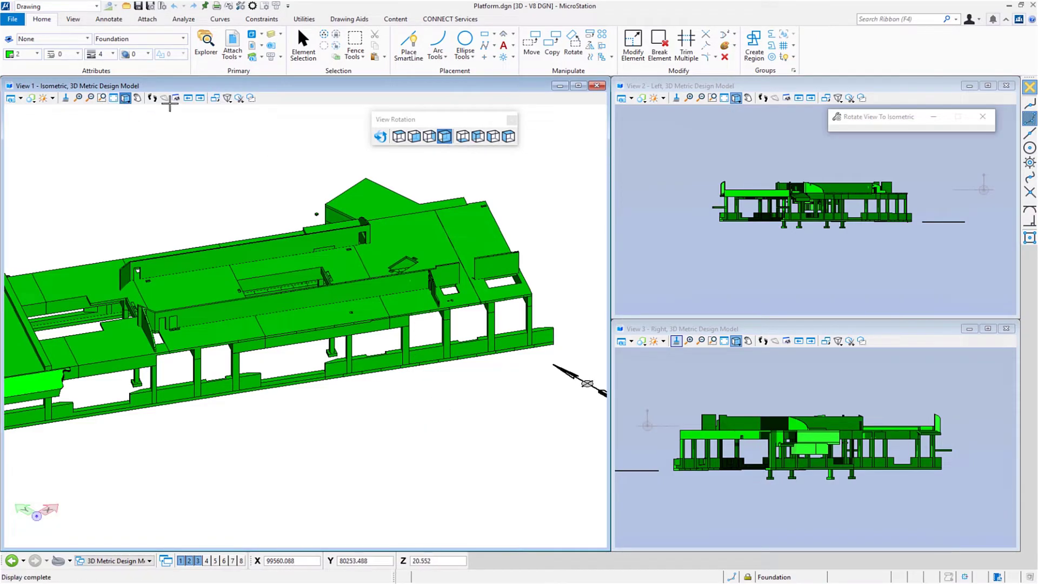
click(189, 103)
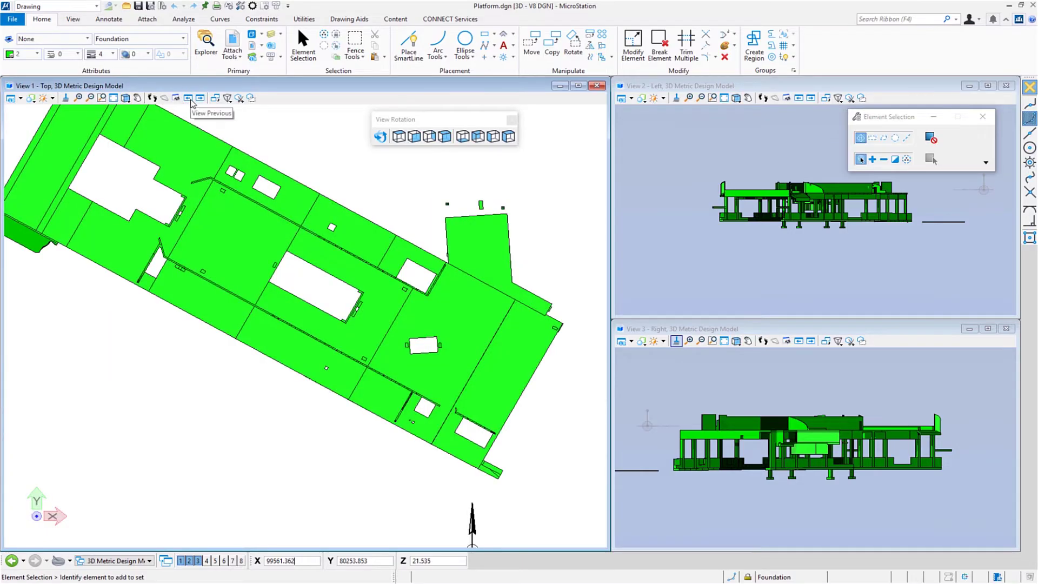
click(192, 104)
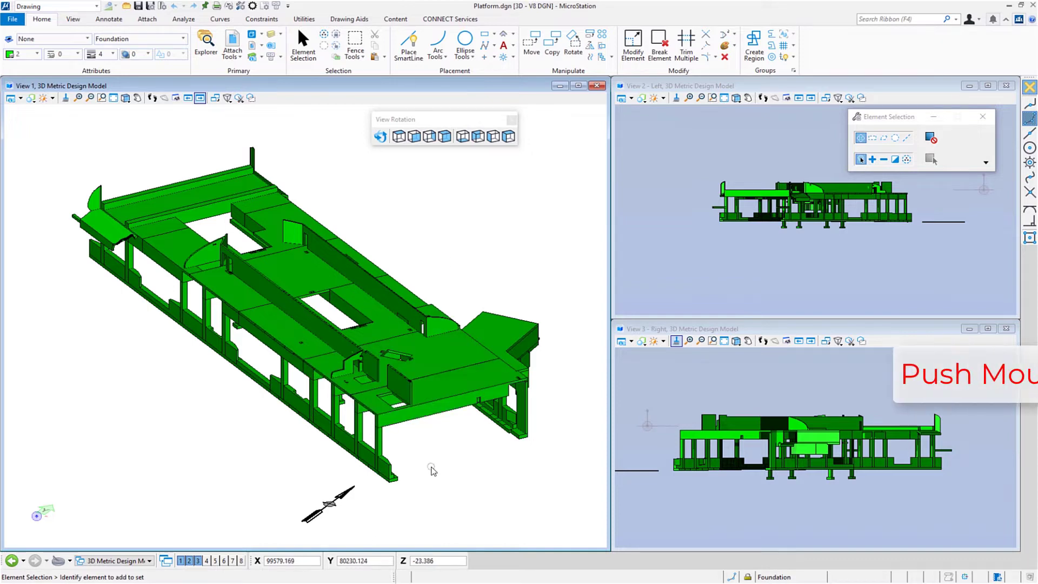
Step: Pan View 1, fit the whole platform in it, and orbit the model about a point on a wall
middle_drag(432, 469, 274, 371)
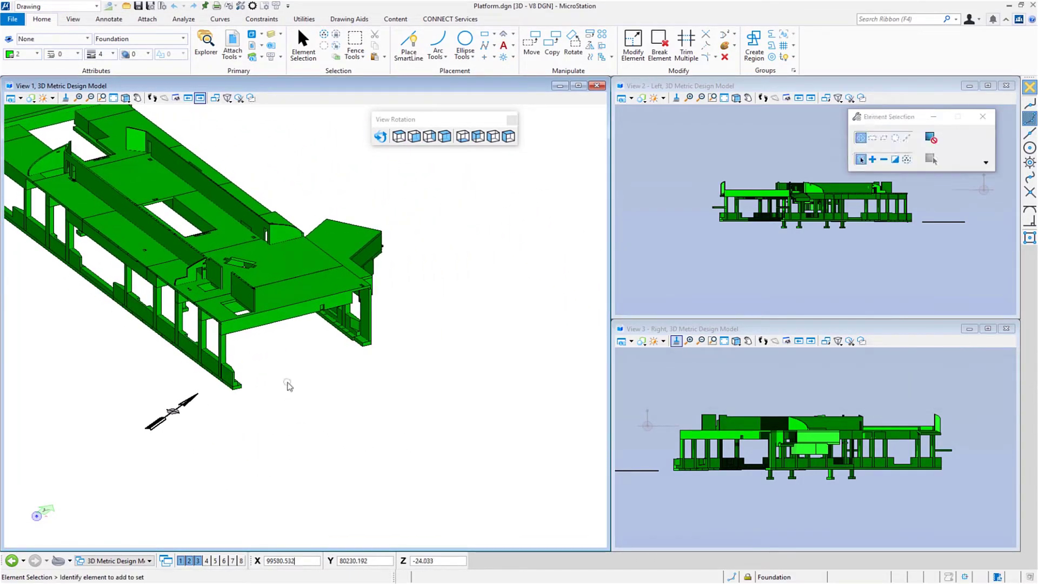
middle_click(296, 351)
middle_click(294, 350)
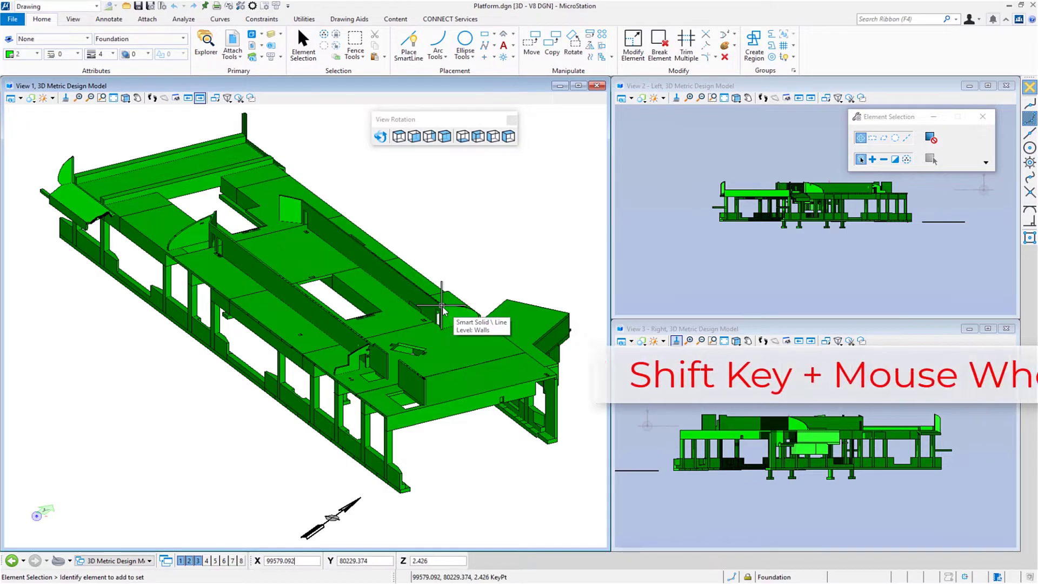
shift+middle_drag(431, 336, 494, 352)
click(496, 361)
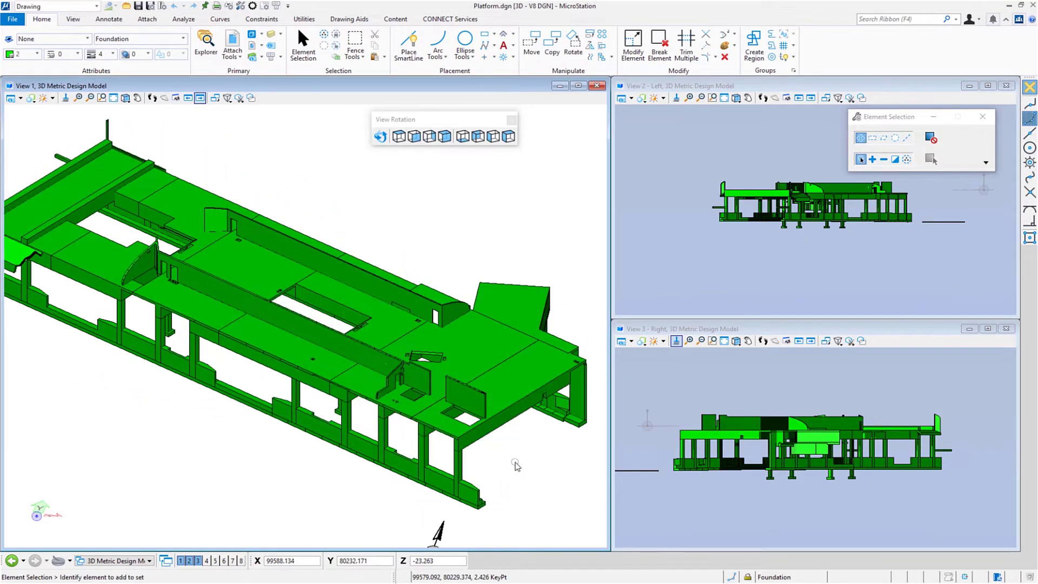
Step: Pan and zoom View 1 to examine the near lower corner of the foundation beside the north arrow
middle_drag(524, 494, 397, 371)
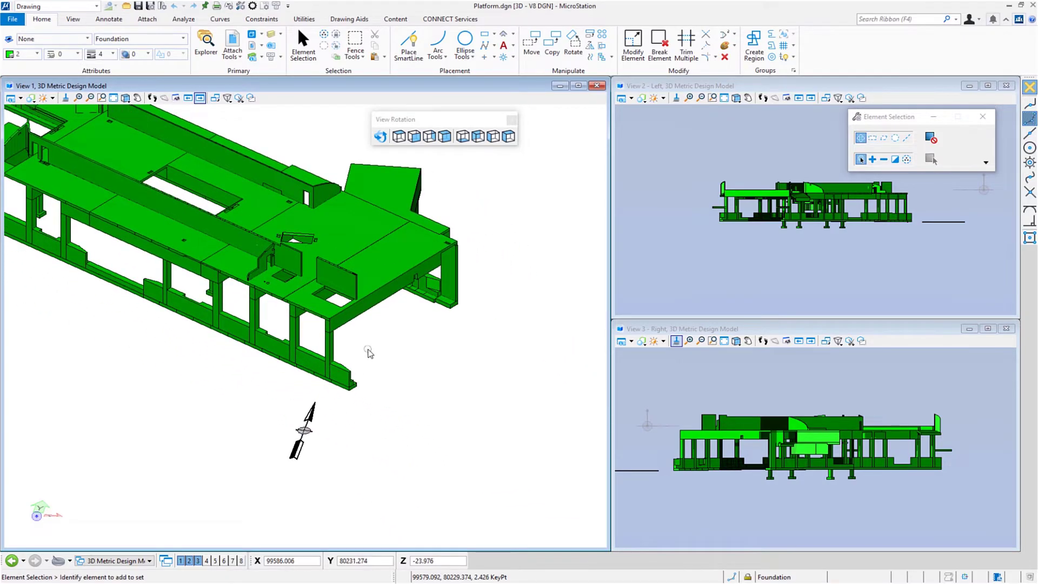
scroll(371, 356, down, 4)
scroll(372, 356, up, 5)
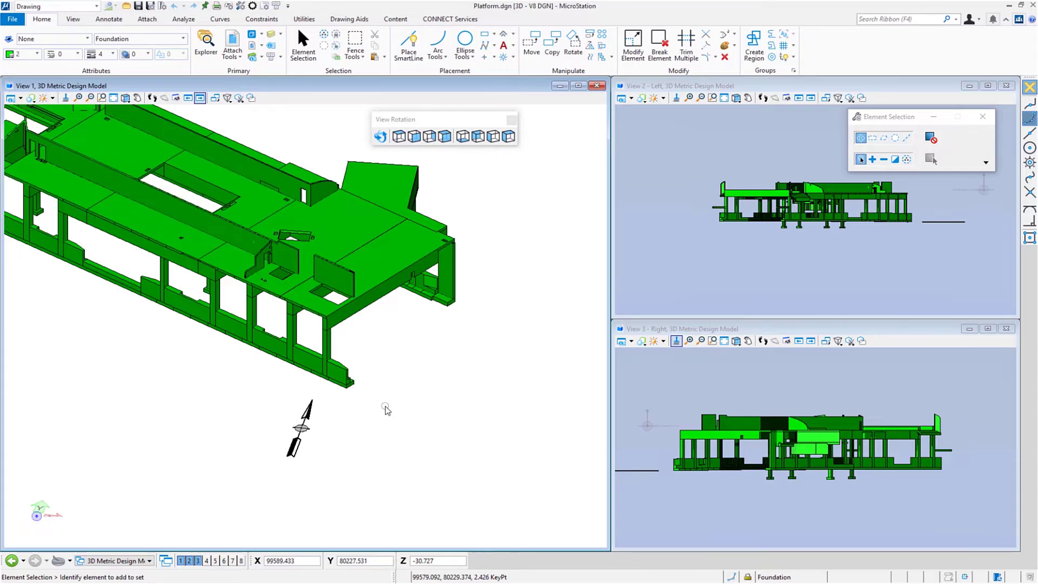
scroll(379, 403, up, 4)
middle_drag(350, 410, 344, 327)
key(Escape)
scroll(248, 301, up, 2)
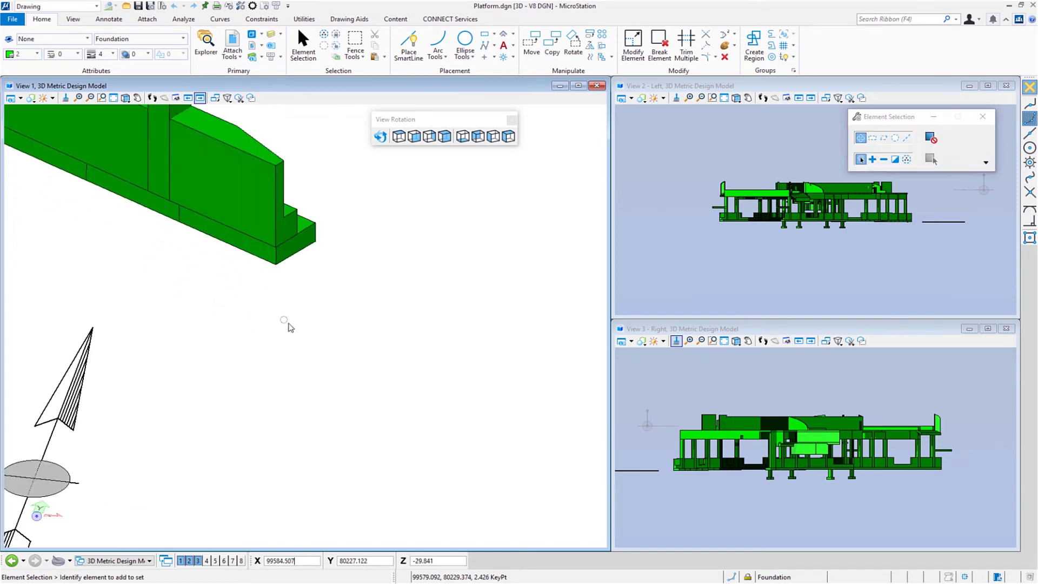
scroll(346, 335, down, 2)
middle_drag(343, 350, 334, 320)
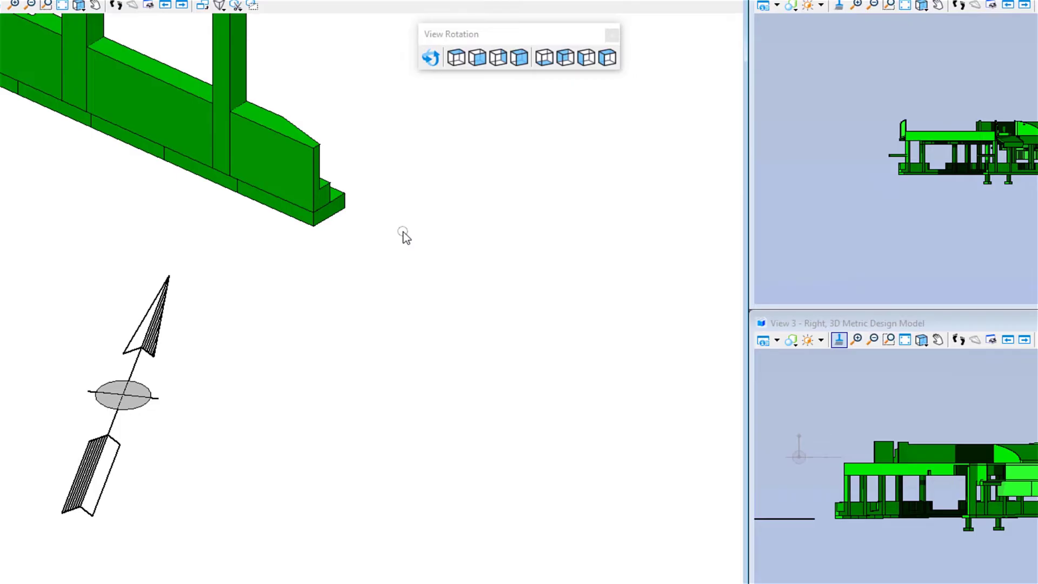
Step: Start a SmartLine with its first vertex snapped to the lower end corner of the foundation
key(space)
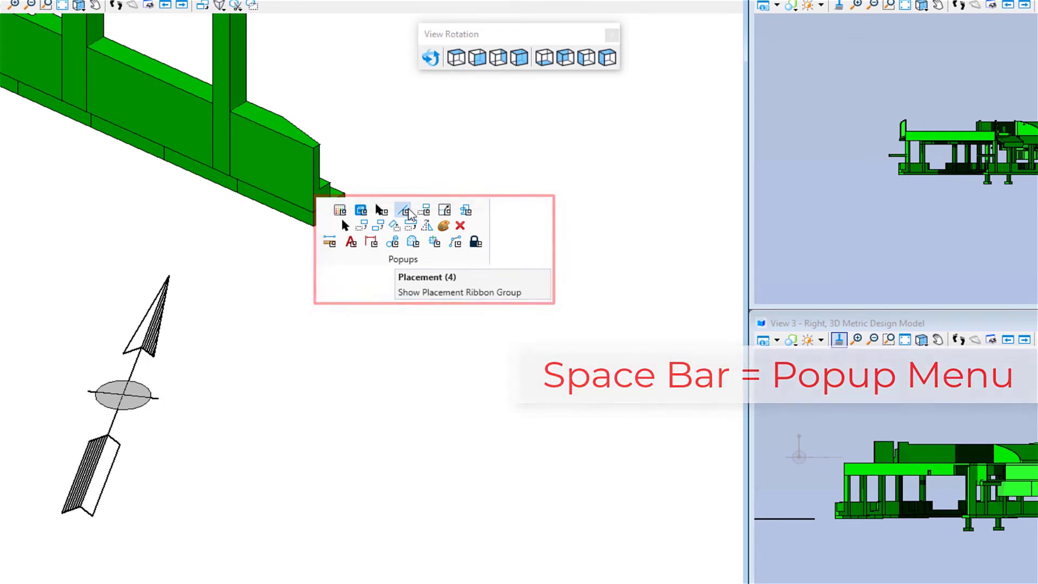
click(409, 211)
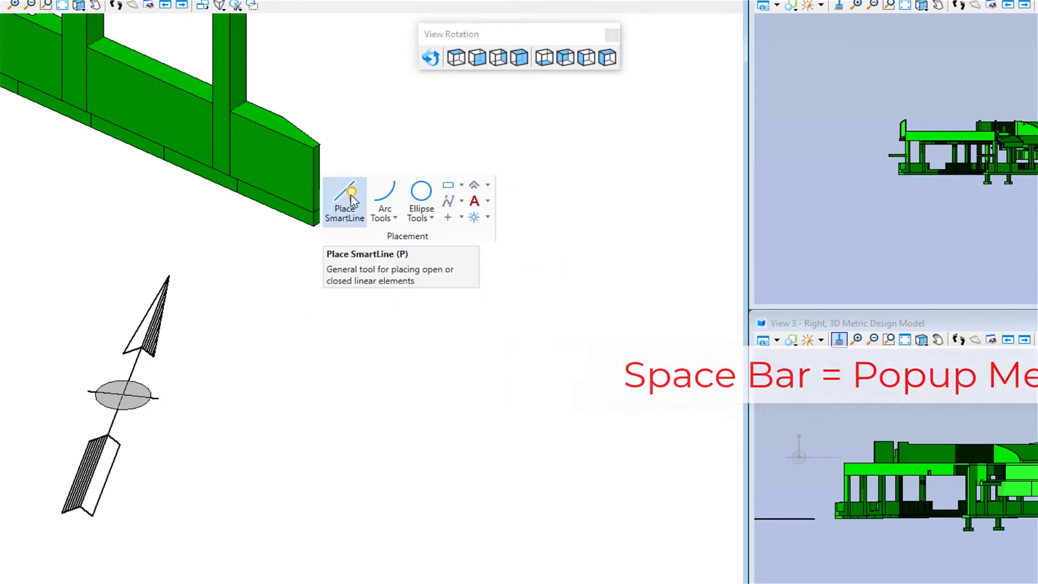
click(352, 195)
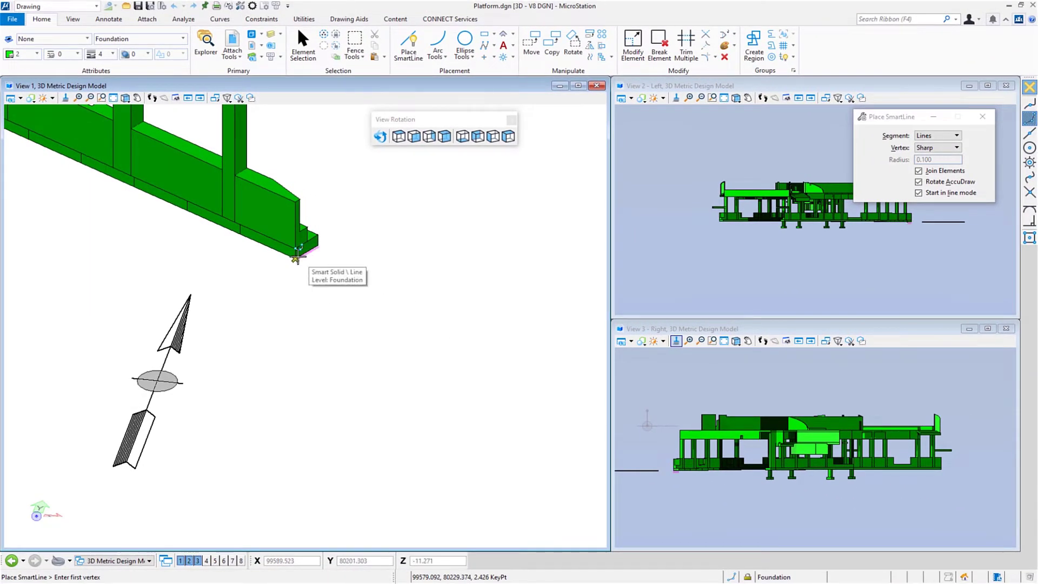
click(296, 258)
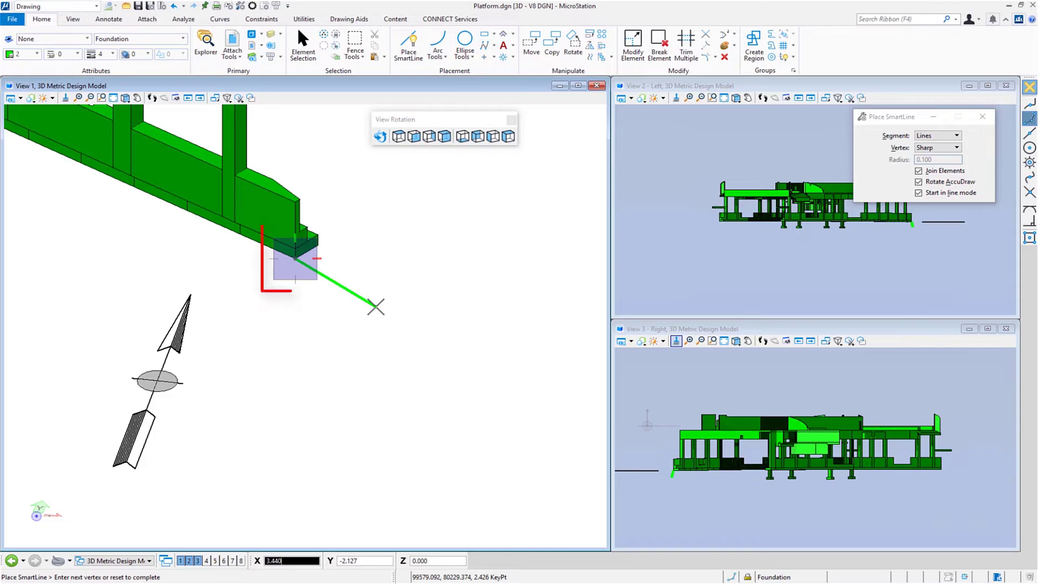
Step: Toggle the AccuDraw compass to polar and back to rectangular, and cycle its plane through top, front and side, ending on top
key(space)
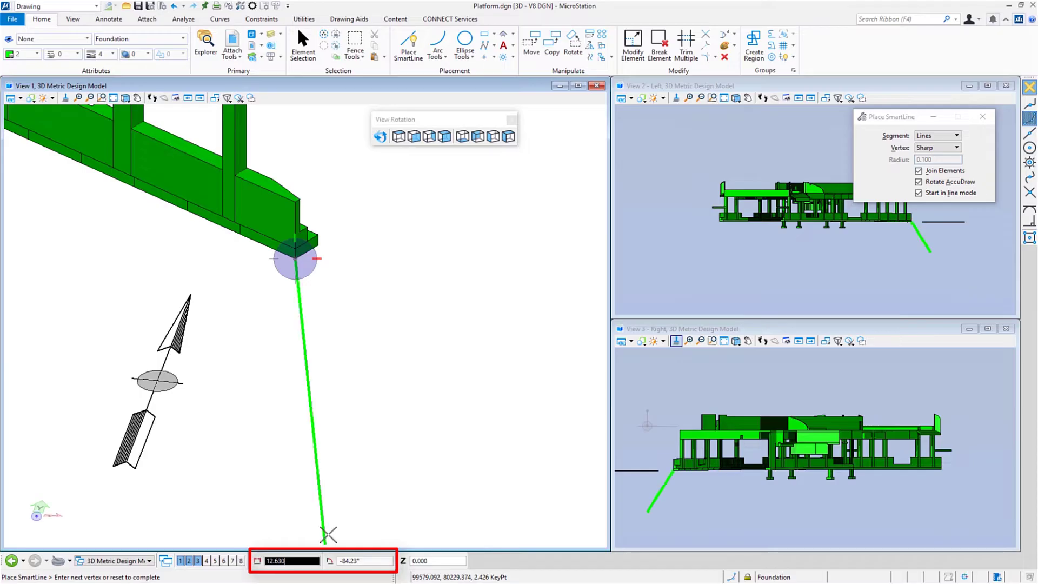
key(space)
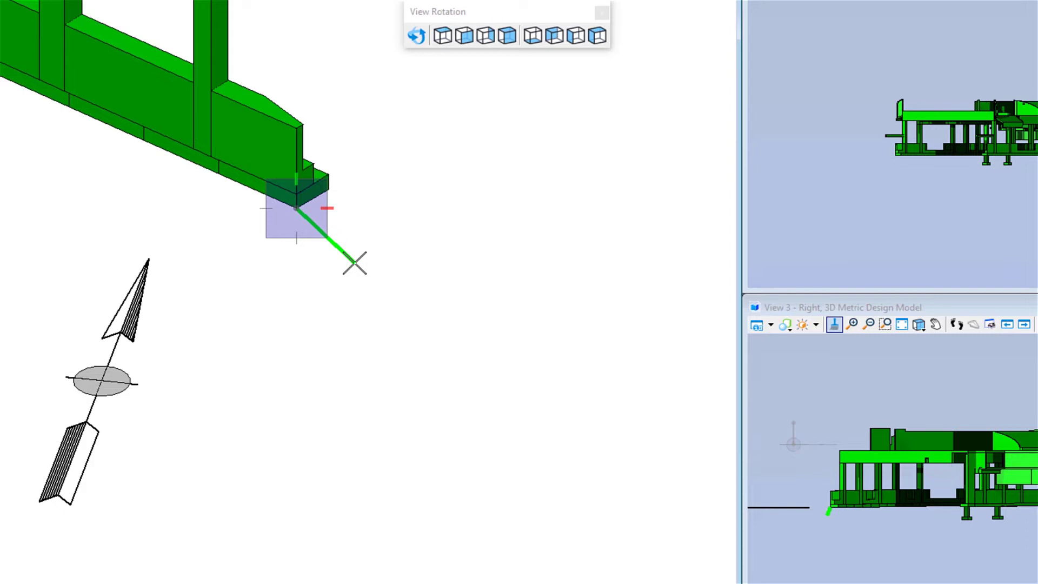
key(t)
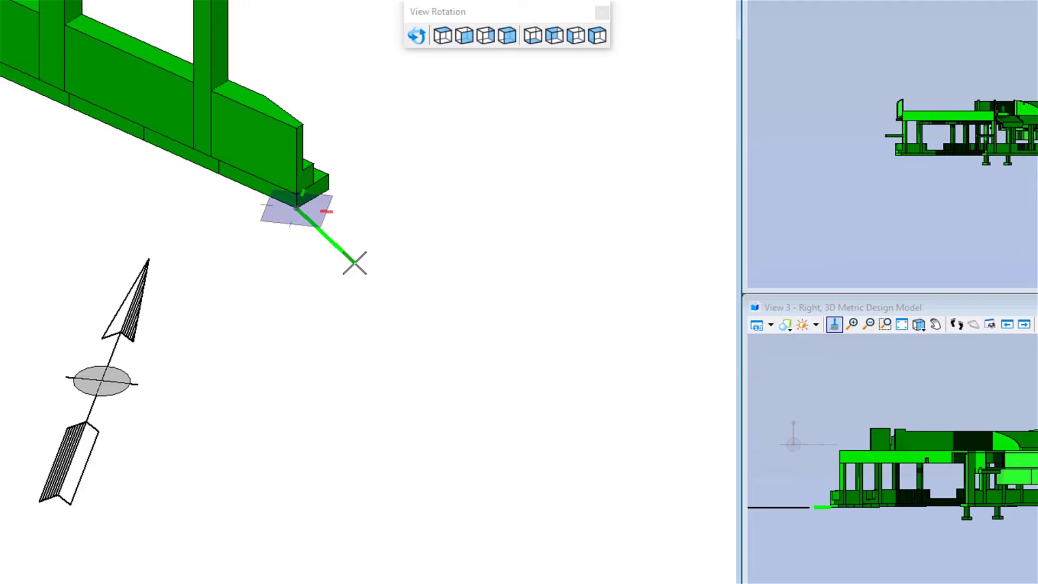
key(f)
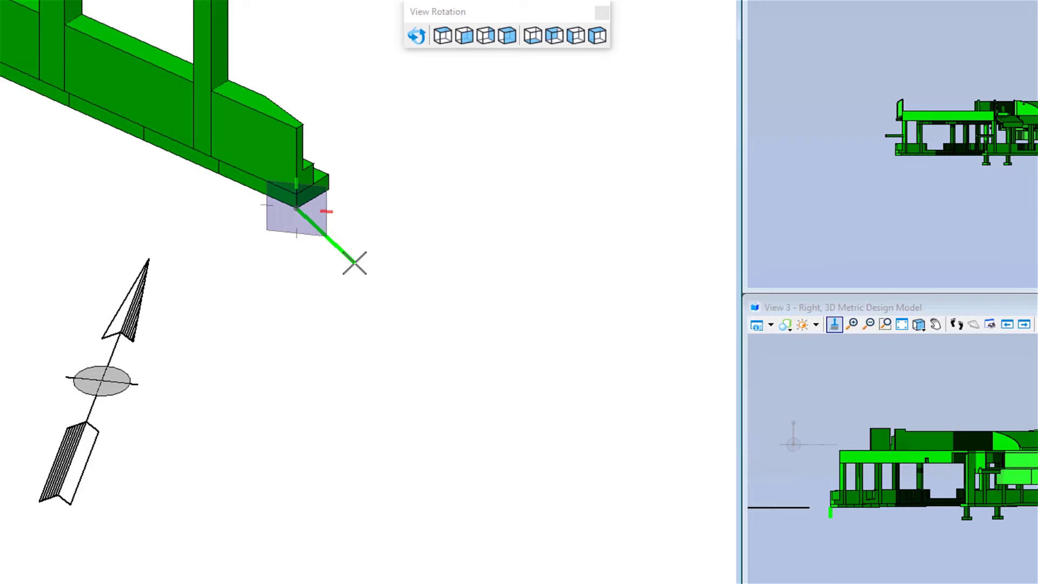
key(s)
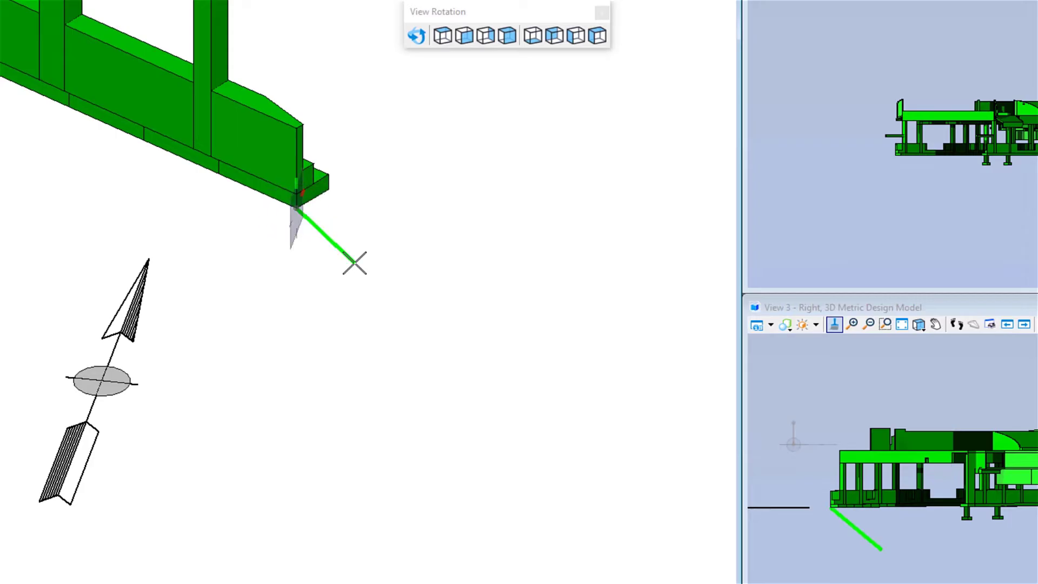
key(t)
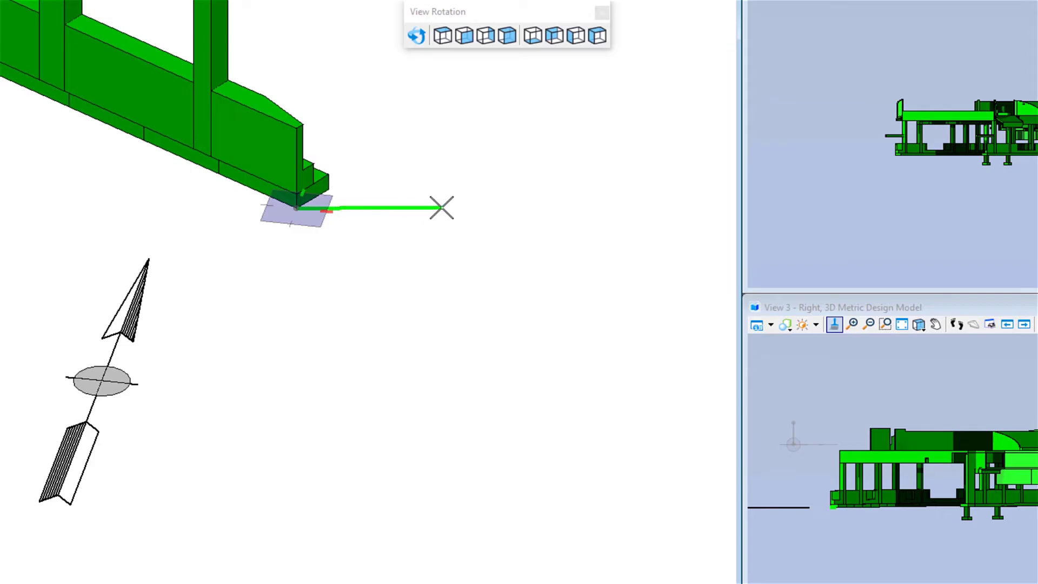
Step: Align the AccuDraw compass with the foundation's lower long edge using Rotate to Element (RE)
scroll(441, 206, up, 2)
scroll(327, 233, up, 2)
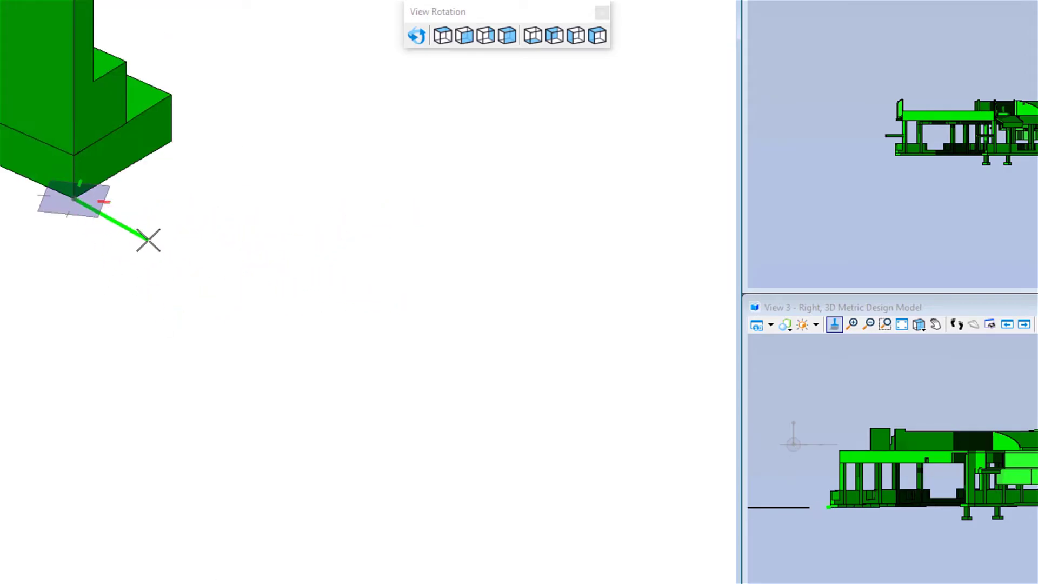
right_click(121, 271)
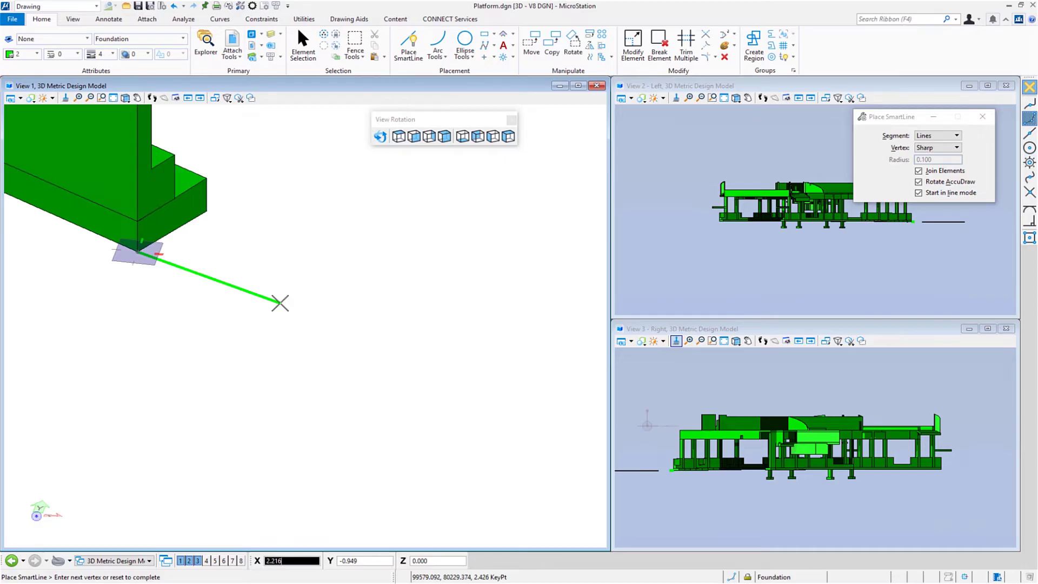
key(r)
key(e)
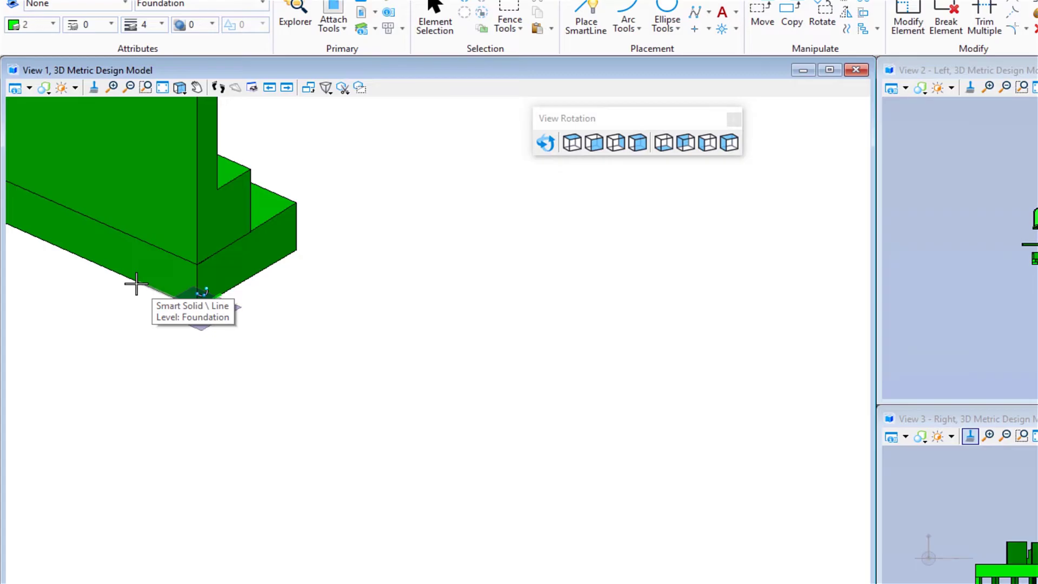
click(136, 283)
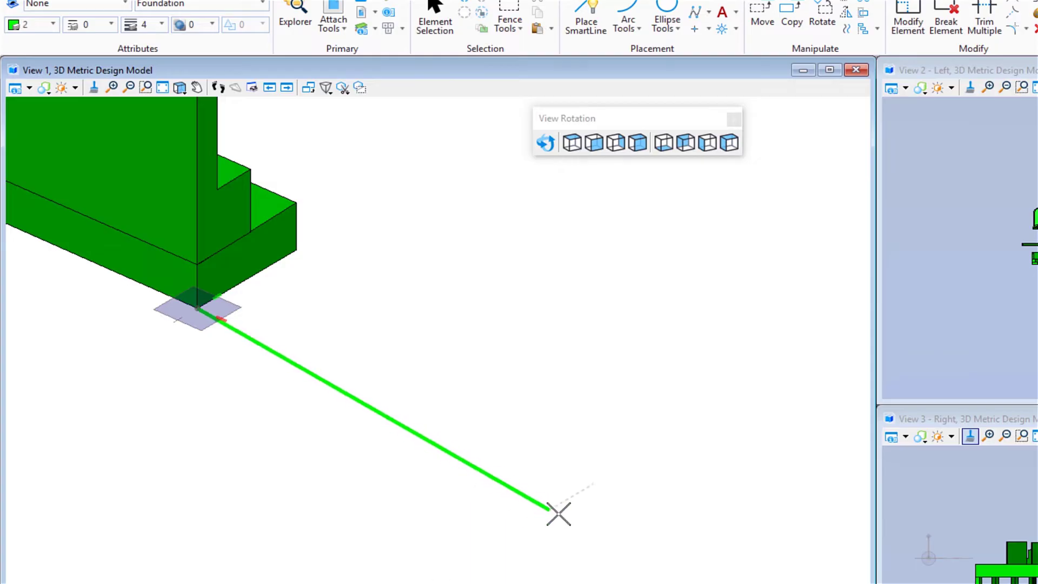
Step: Complete a closed rectangular SmartLine shape extending from the foundation's end, its far side aligned with the other bottom corner, ending at the start point
click(593, 483)
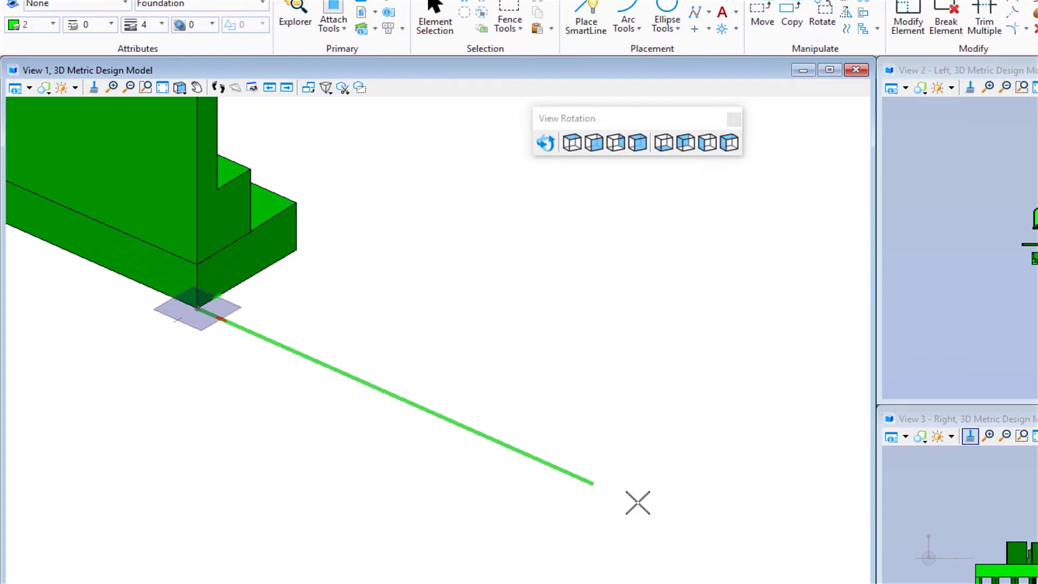
click(638, 503)
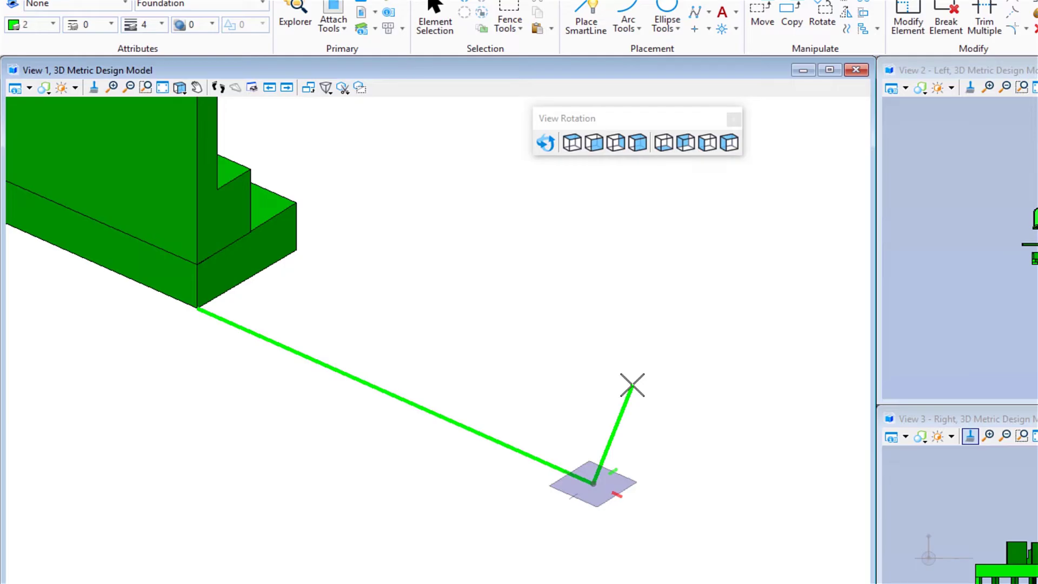
key(Return)
key(Return)
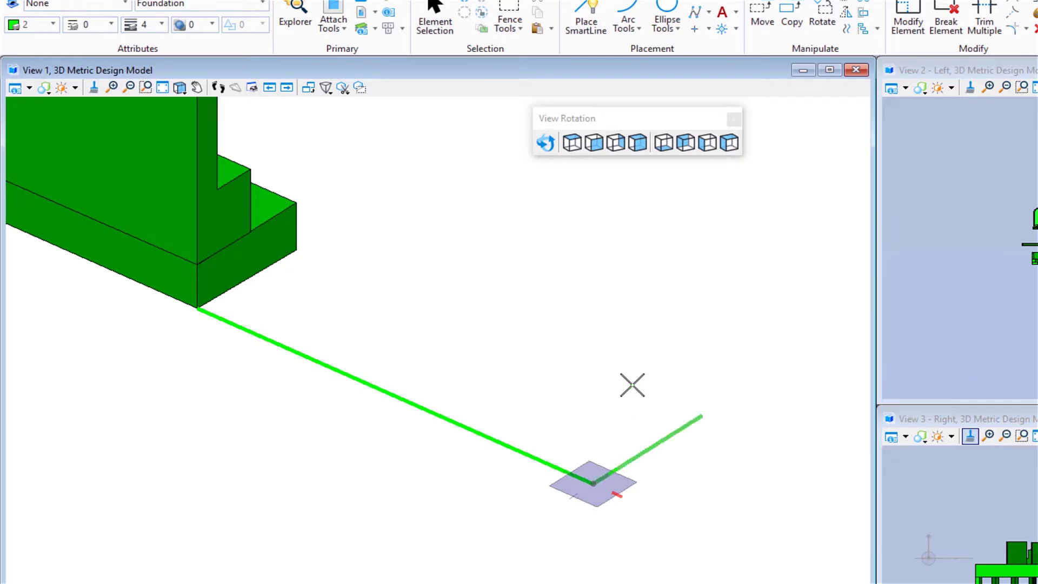
click(299, 248)
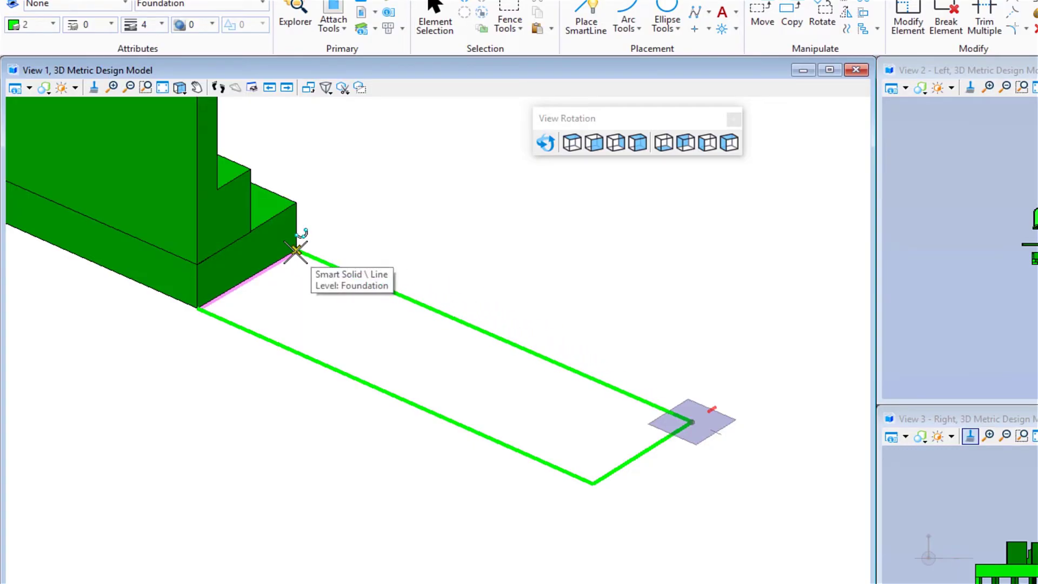
click(296, 251)
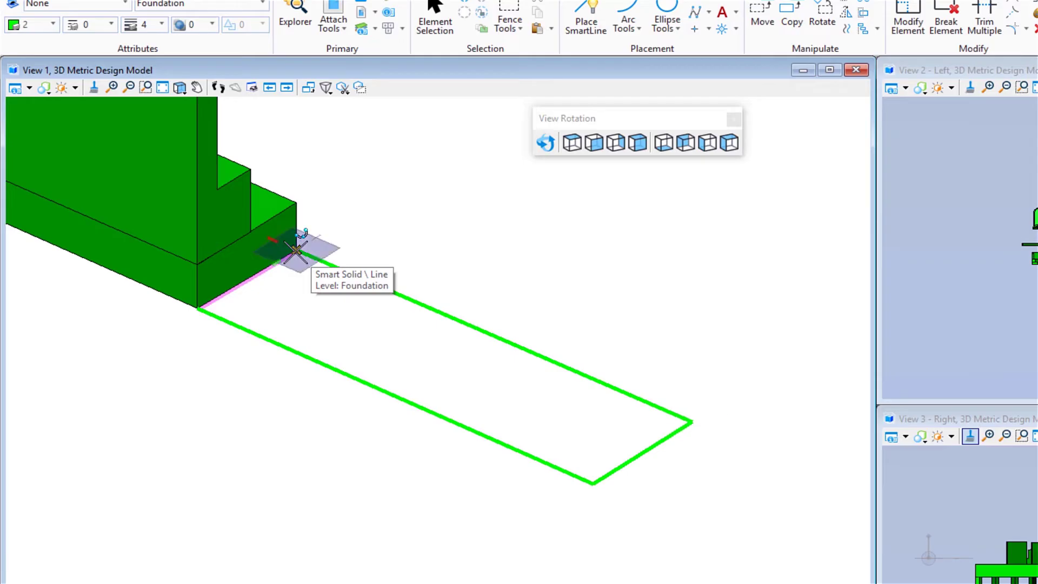
click(198, 309)
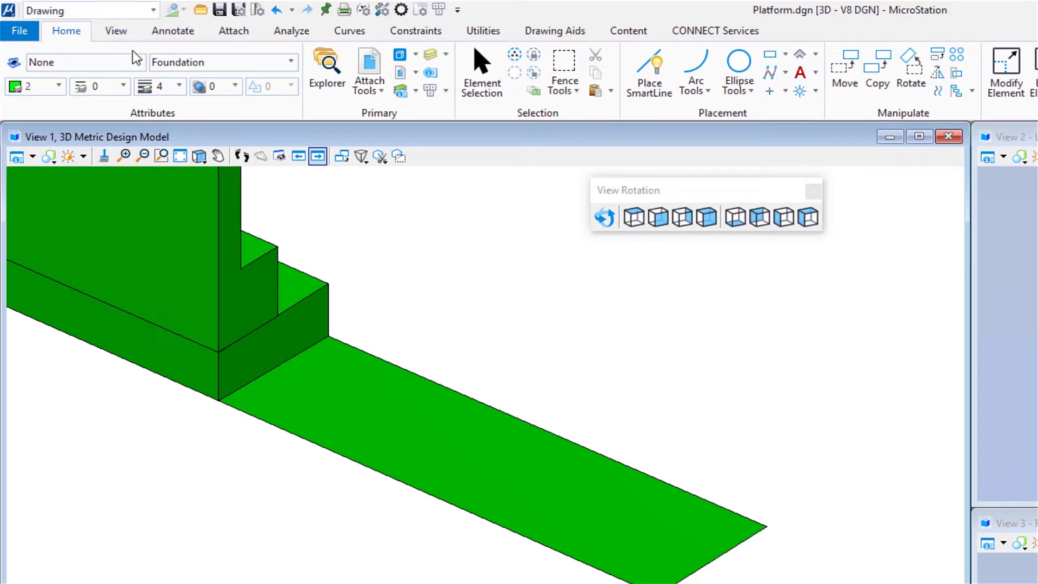
Step: Switch the workflow to Modeling and bring up its solid modeling tools
click(154, 10)
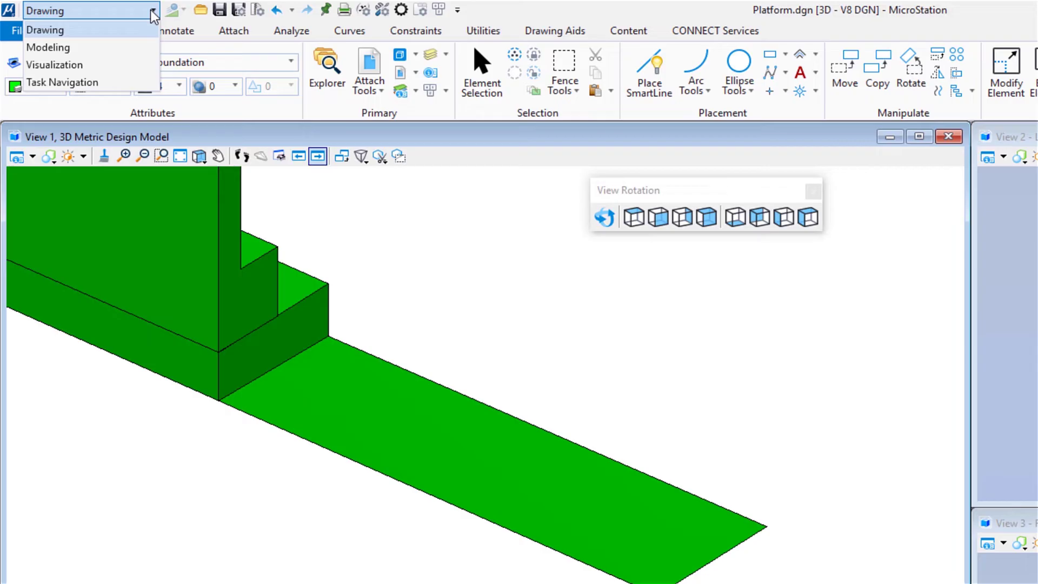
click(109, 52)
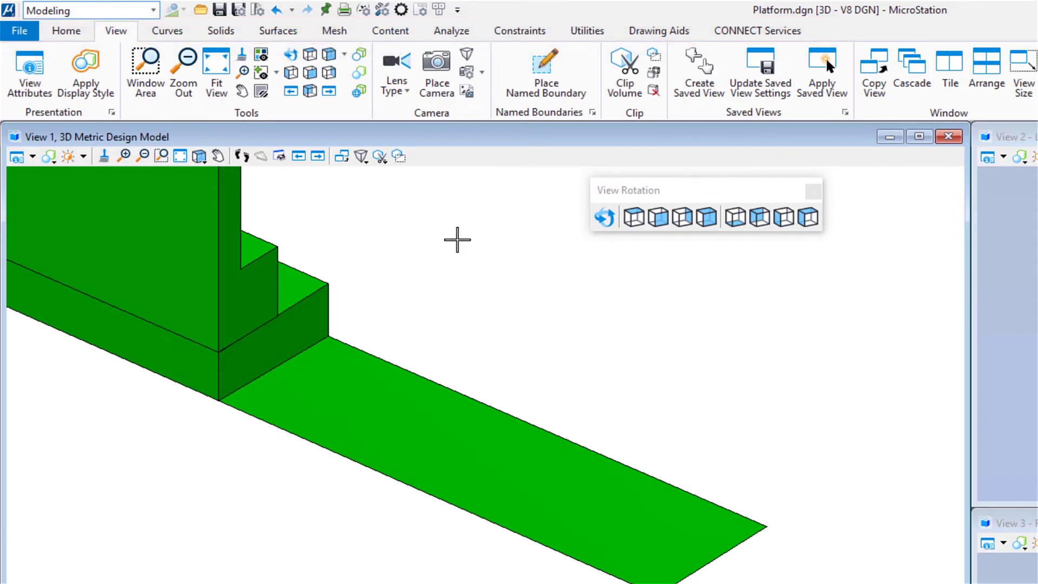
click(218, 31)
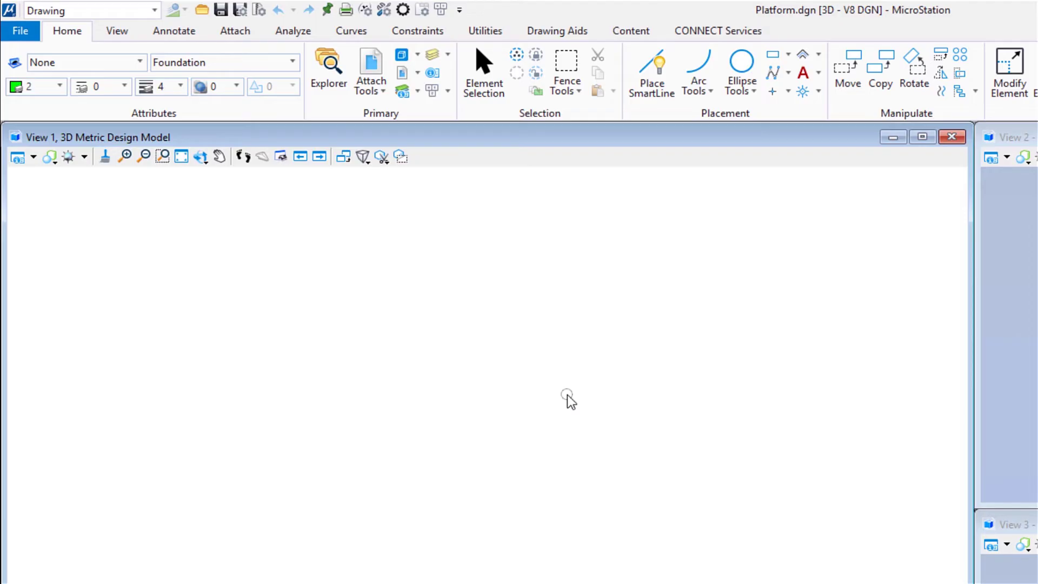
Step: Examine the pop-up Placement and Modify tool groups offered in the Drawing workflow
key(space)
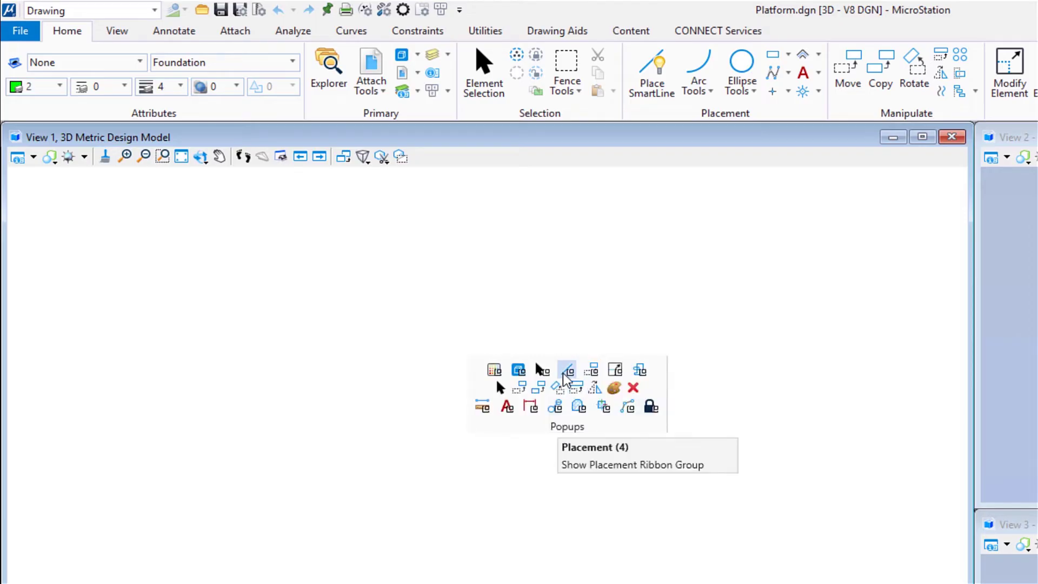
click(564, 373)
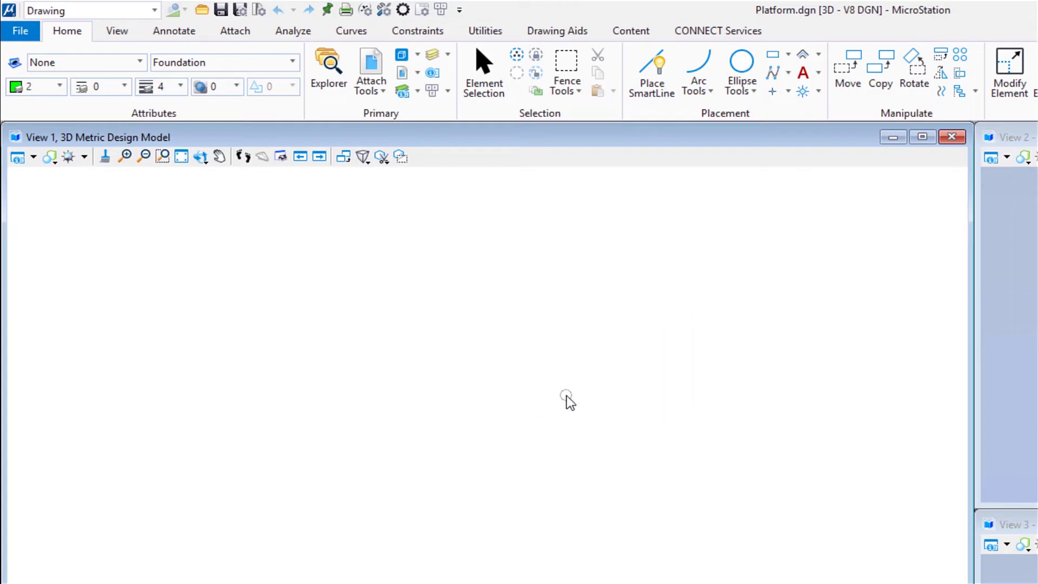
right_click(569, 401)
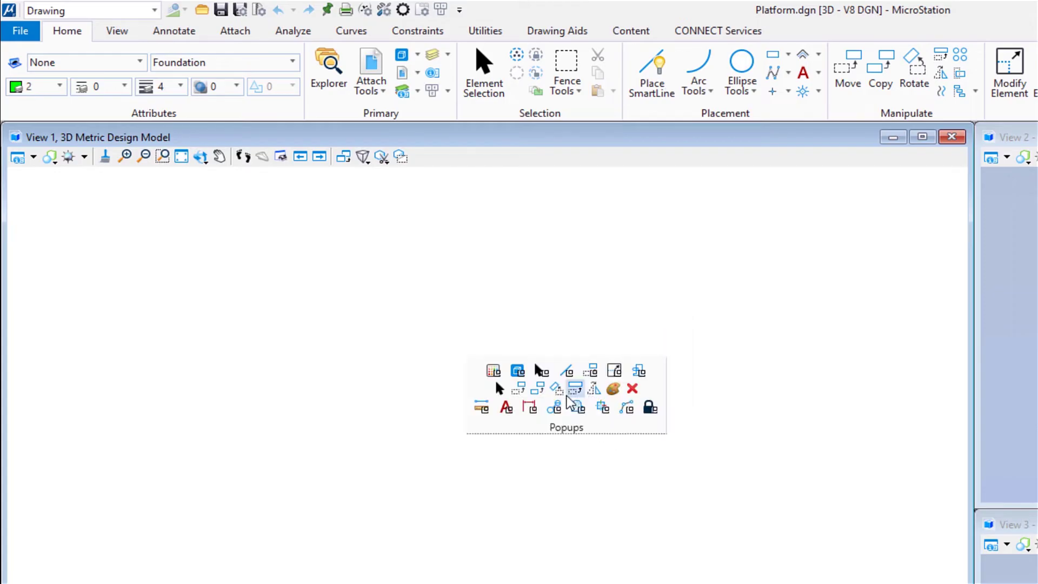
click(615, 372)
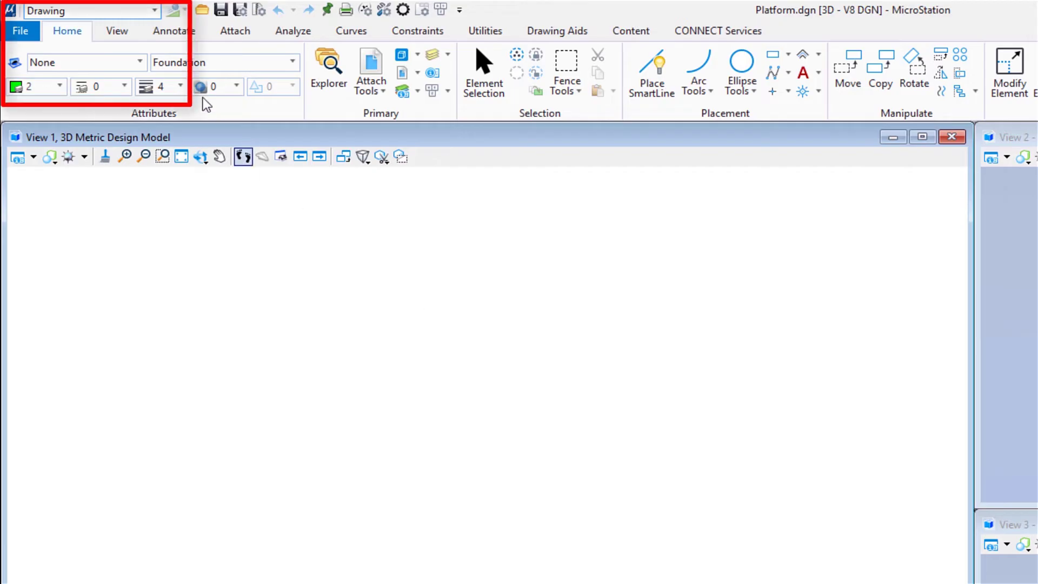
Step: Set the workflow to Modeling and bring up its Placement and Modify tool groups at the pointer
click(139, 9)
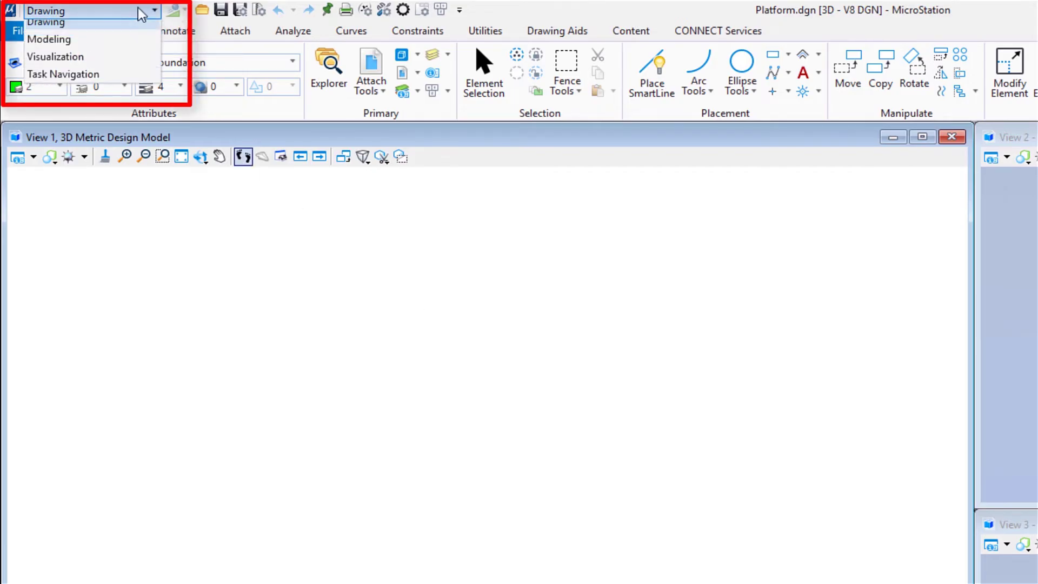
click(131, 48)
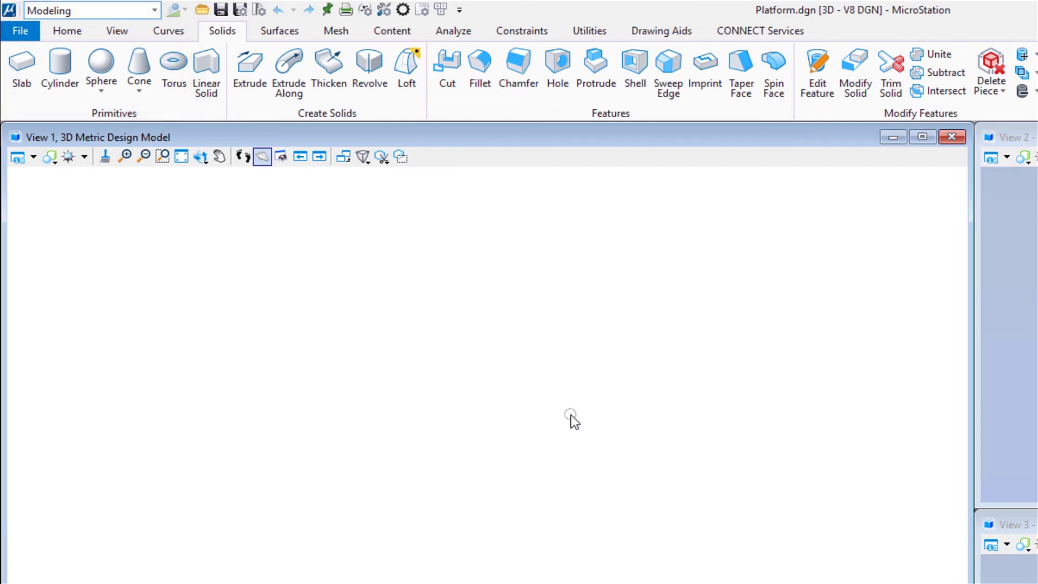
key(space)
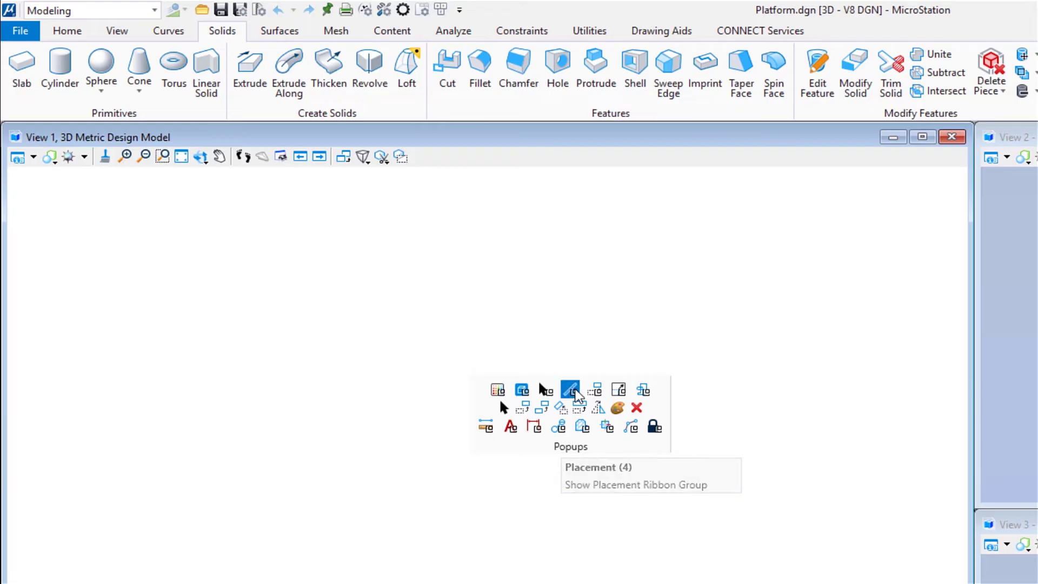
click(575, 390)
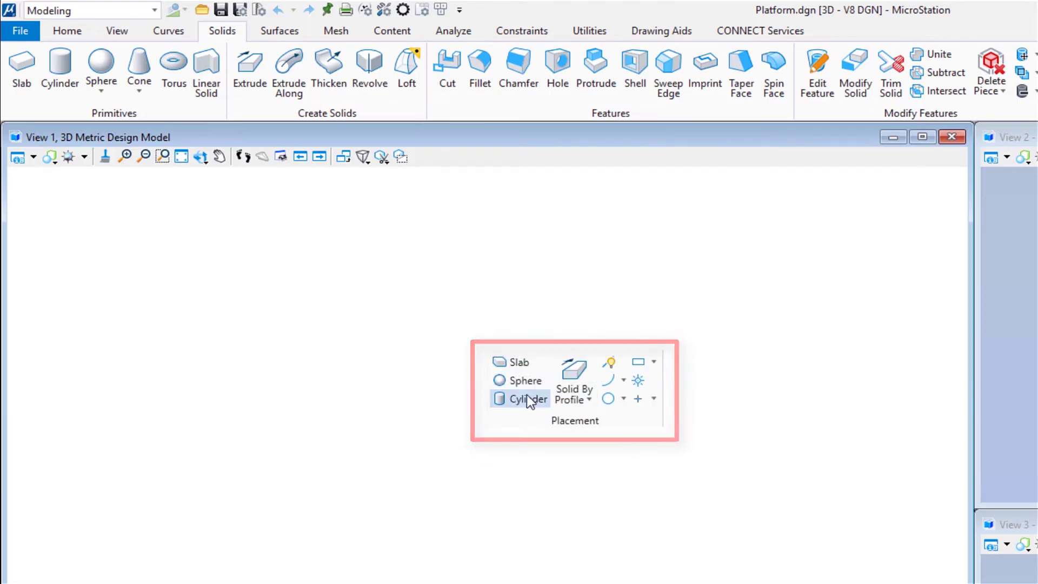
key(space)
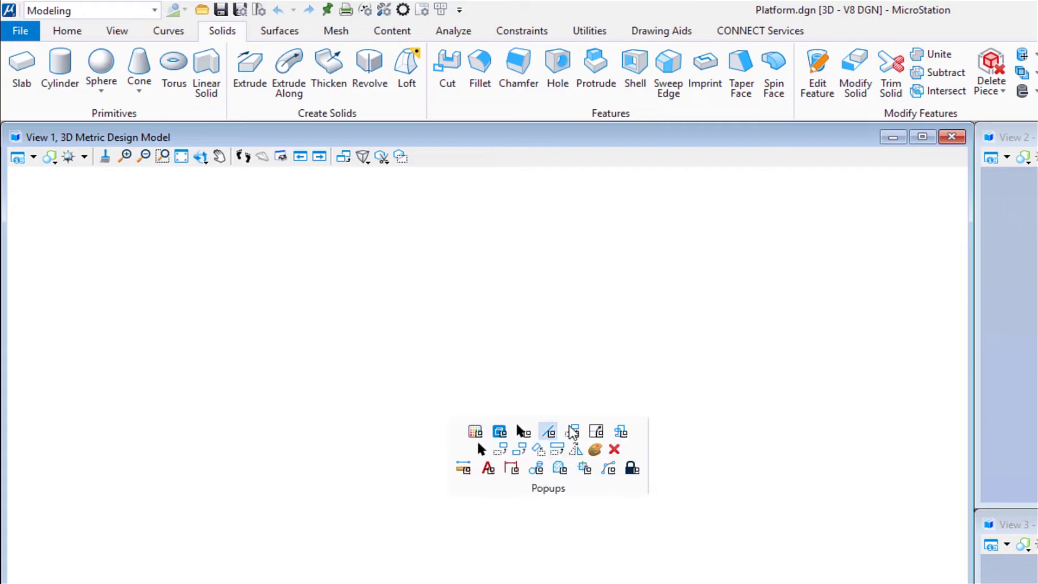
click(598, 431)
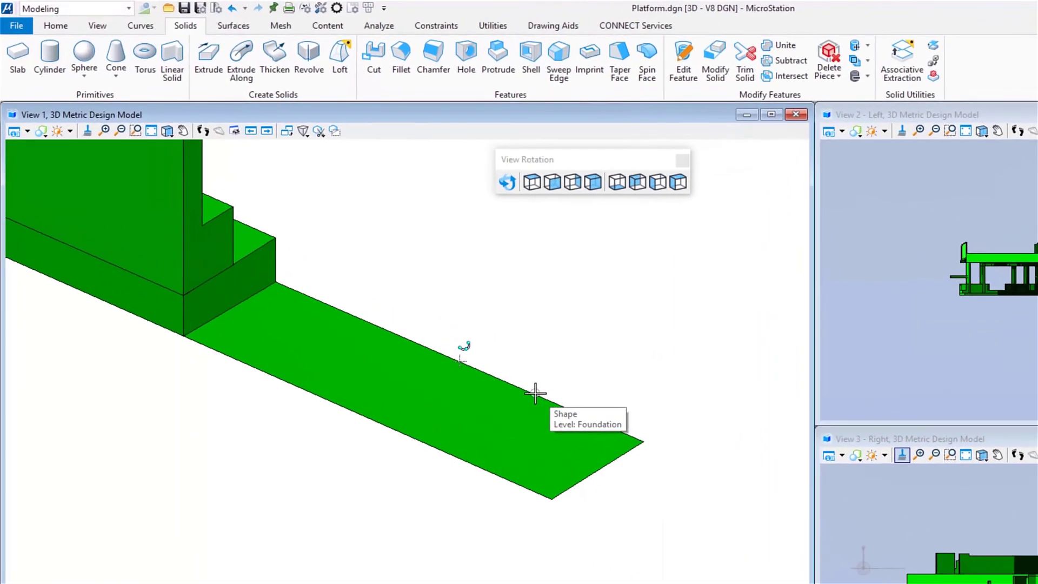
Step: Extrude the rectangular shape upward into a parametric solid, snapping its height to the top corner of the adjacent wall step
click(402, 295)
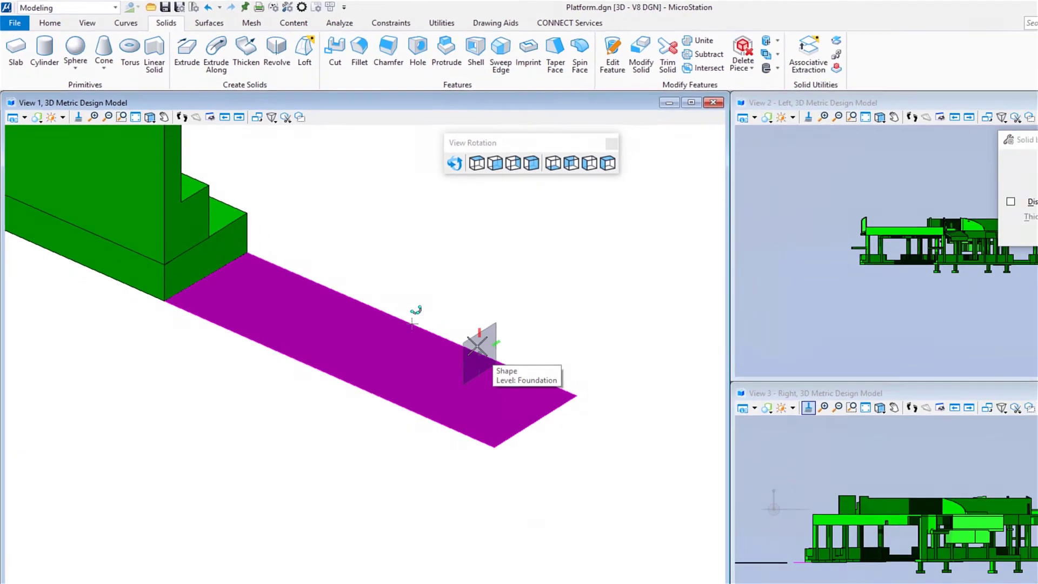
click(540, 398)
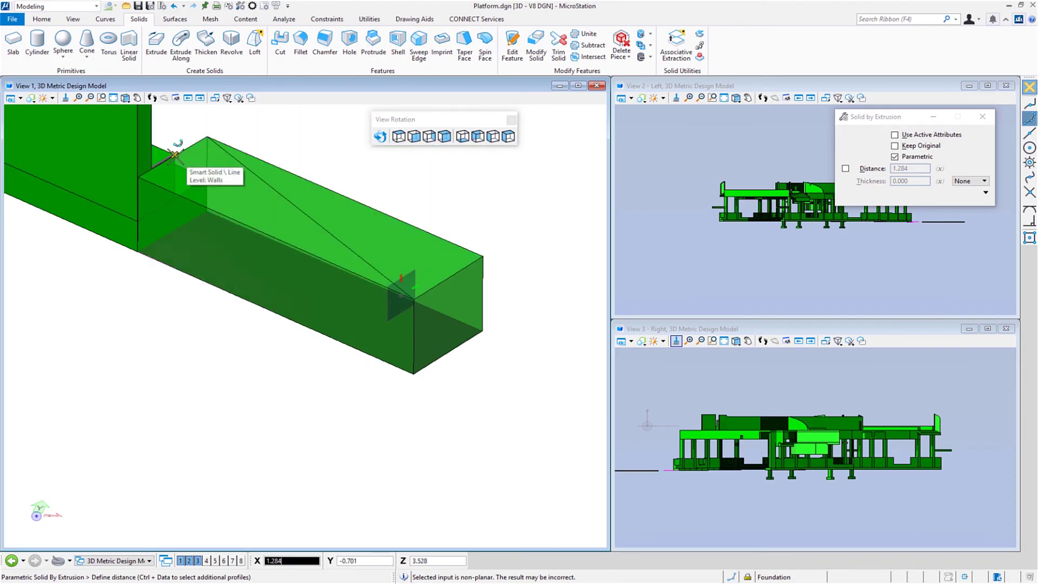
click(174, 155)
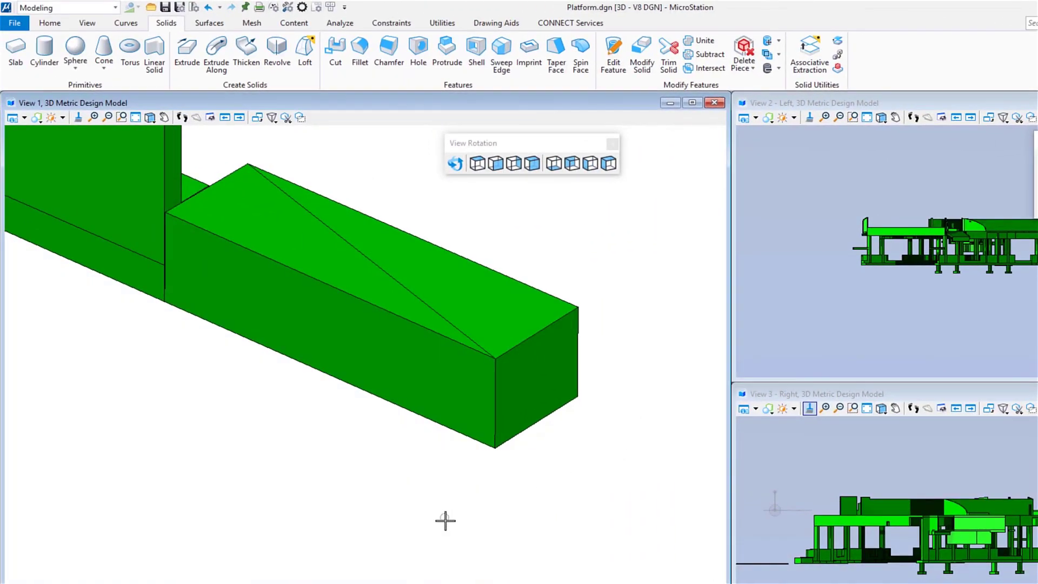
Step: Offset the extruded solid's top face upward with Modify Face, snapping to the top corner at the adjacent wall's end
scroll(443, 550, down, 2)
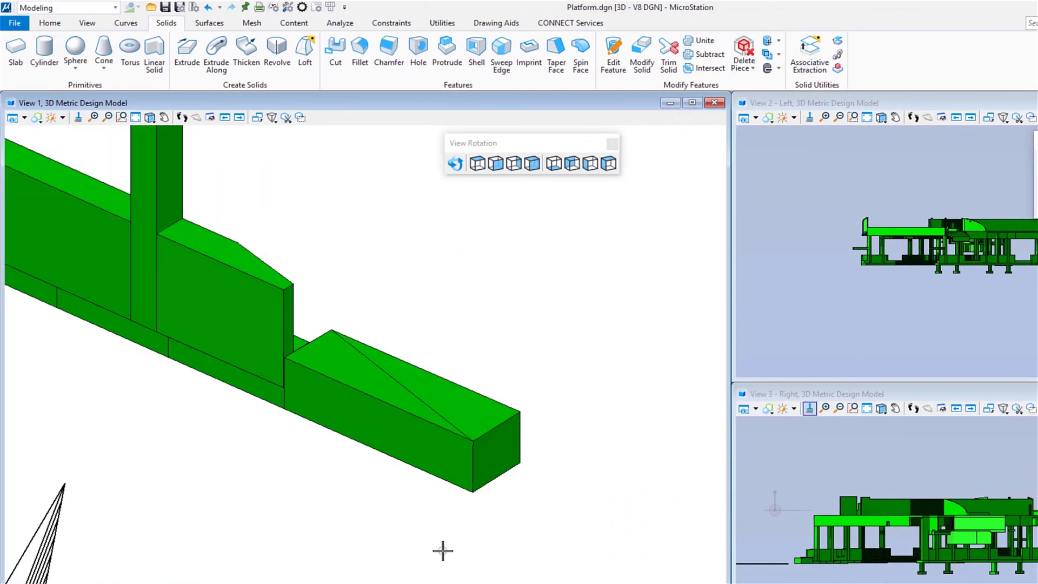
click(418, 384)
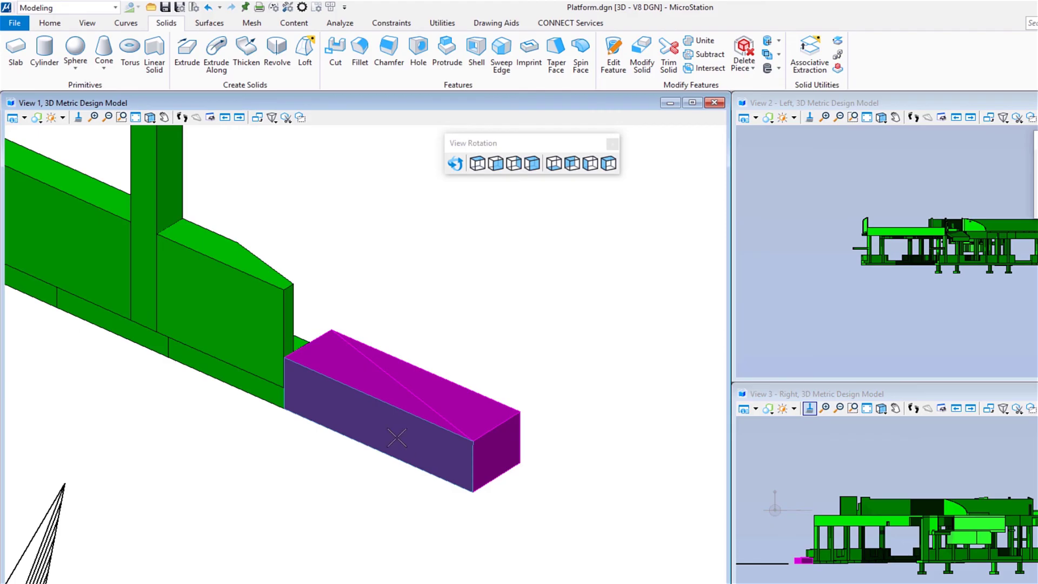
click(356, 360)
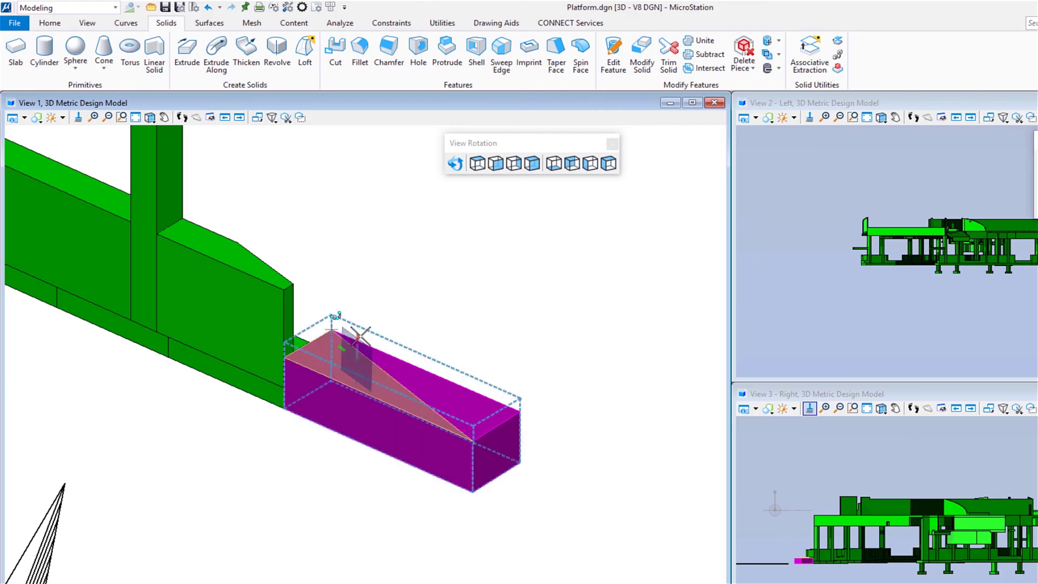
click(285, 290)
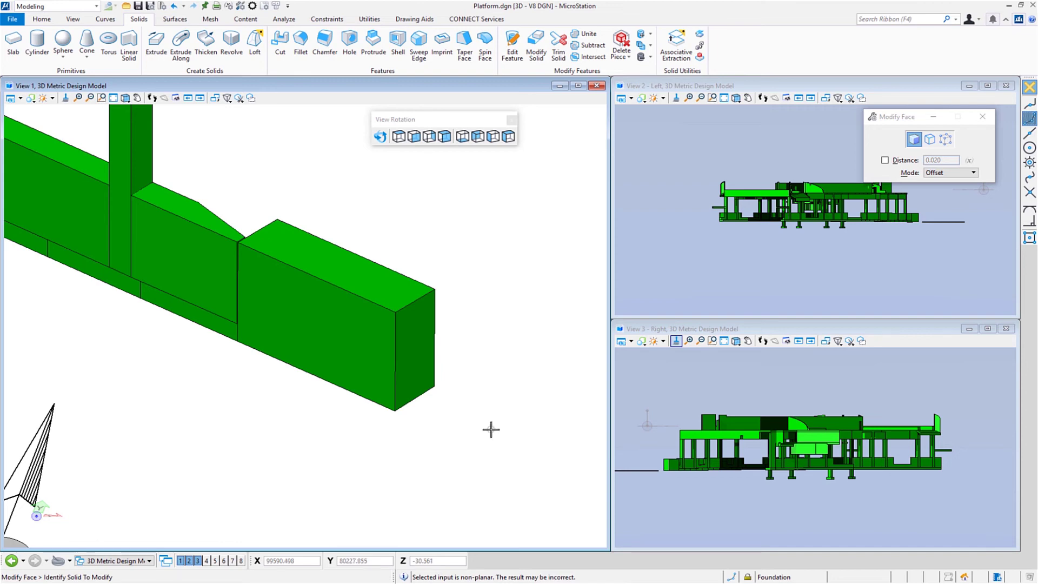
Step: Apply the Hidden Line:Realistic display style to View 1 with the whole platform in view, using Change View Display Style
scroll(489, 429, down, 3)
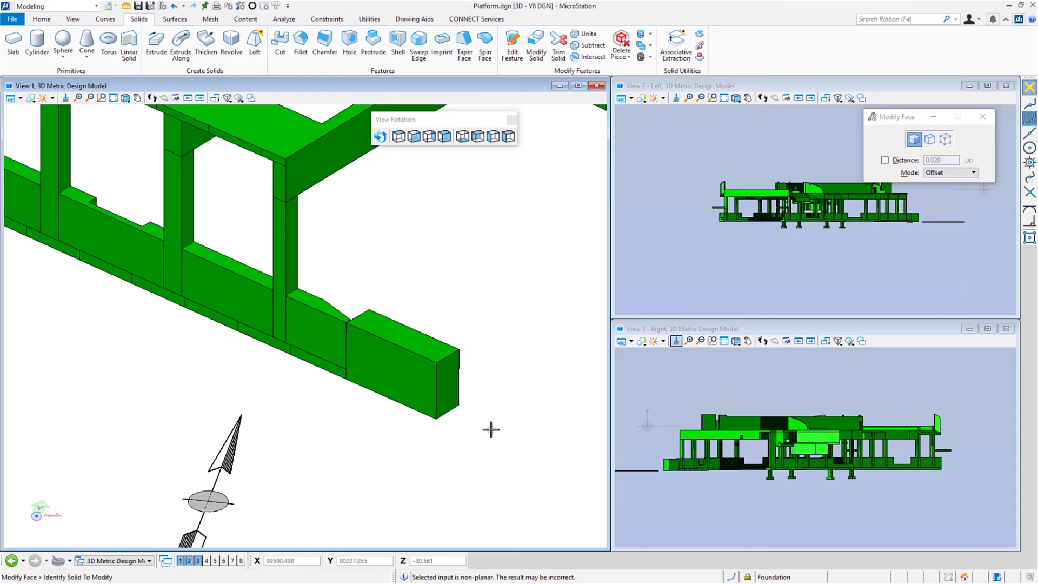
click(485, 339)
scroll(484, 342, down, 2)
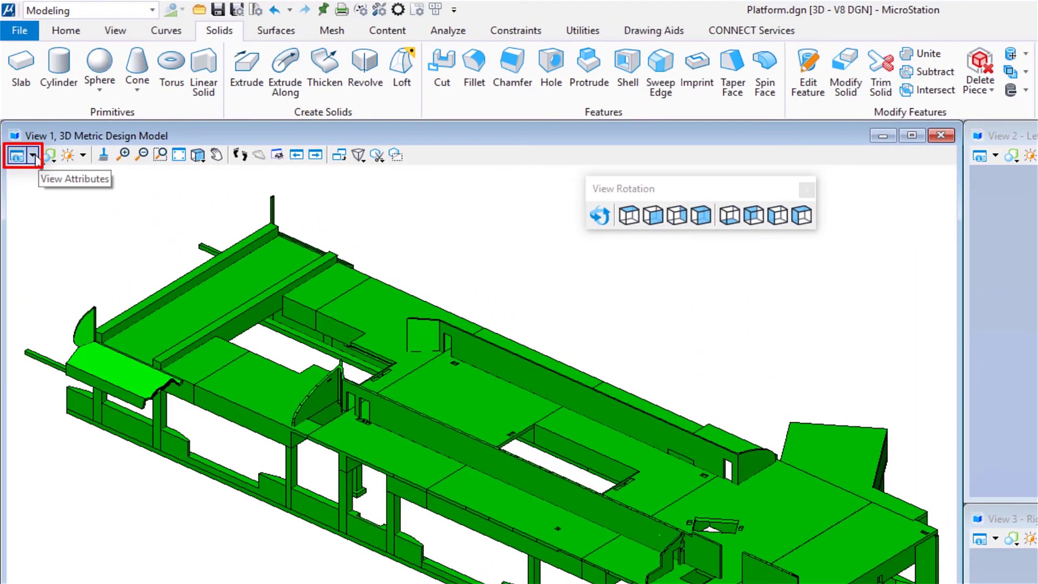
click(33, 156)
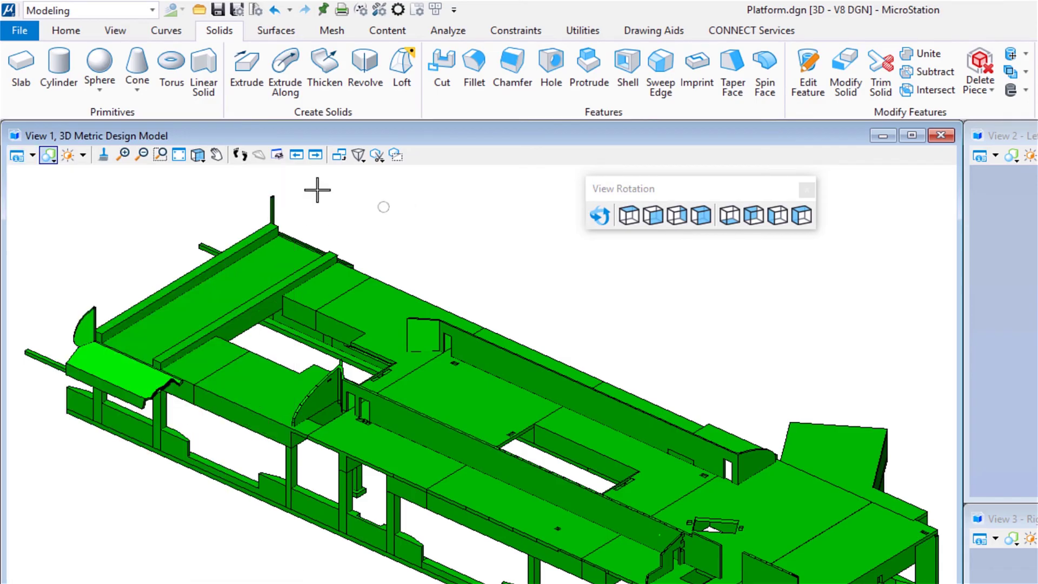
click(49, 157)
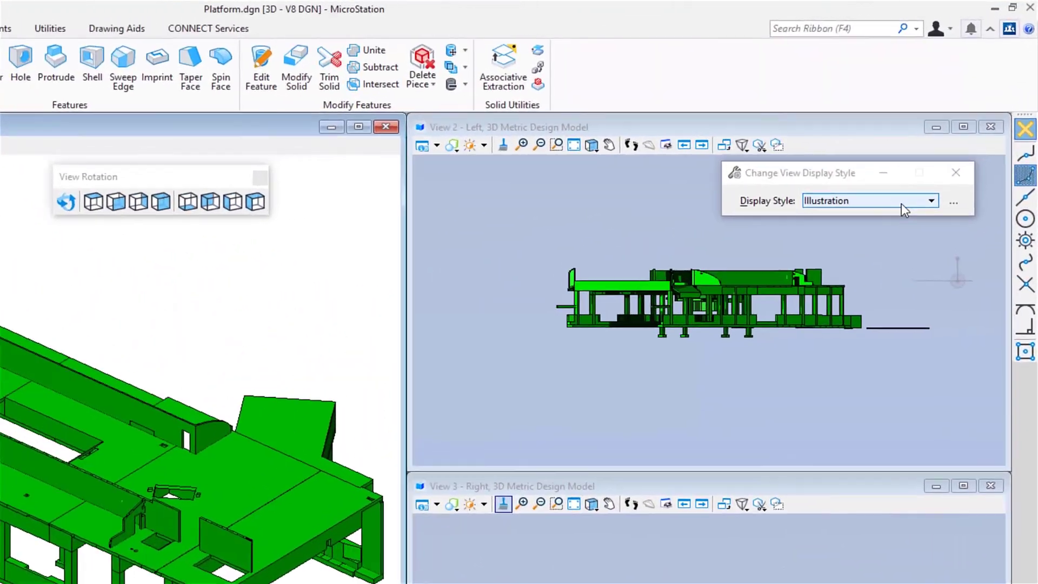
click(945, 137)
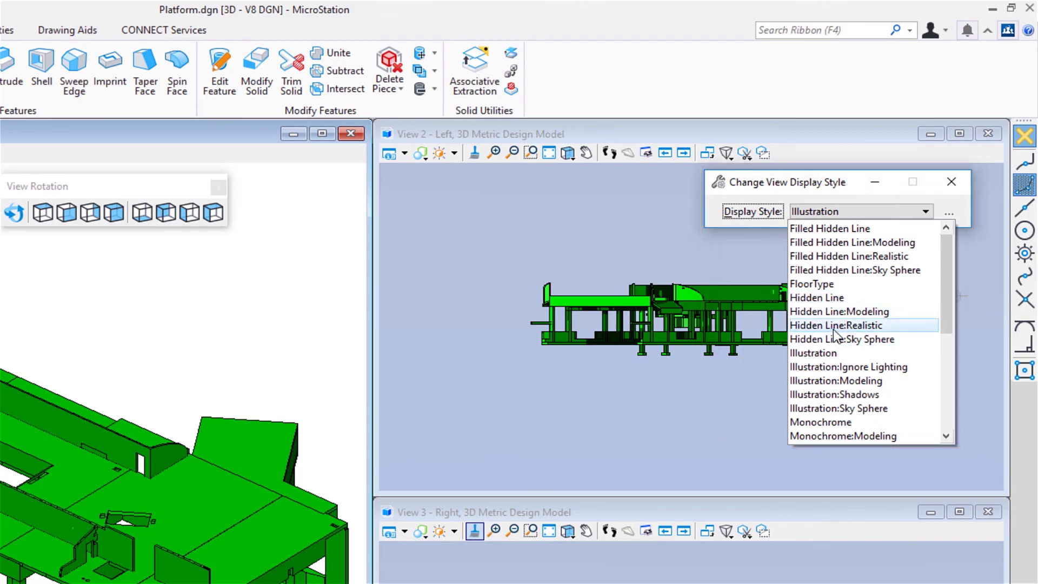
scroll(836, 394, down, 3)
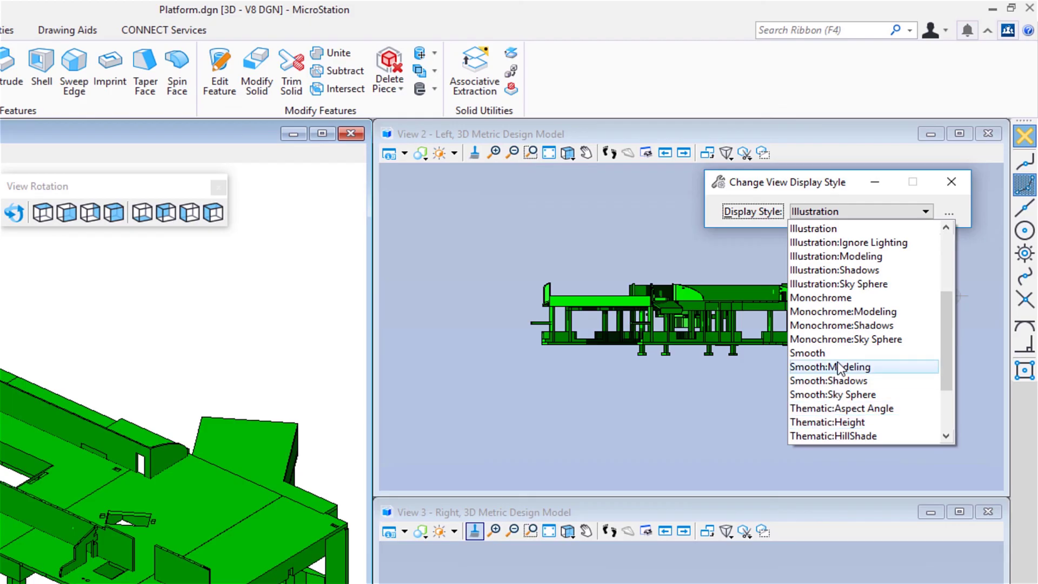
scroll(881, 354, up, 2)
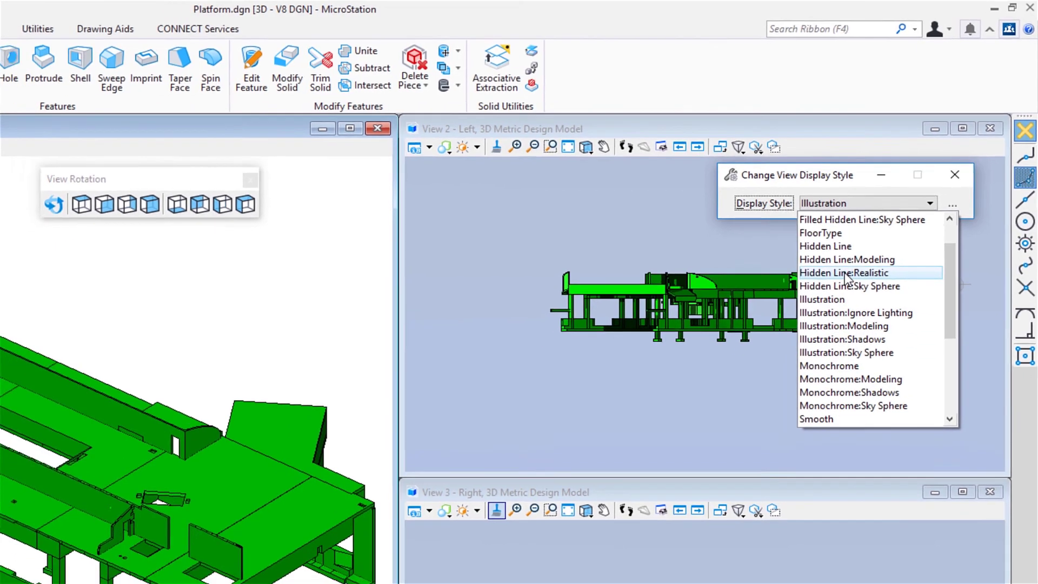
click(838, 285)
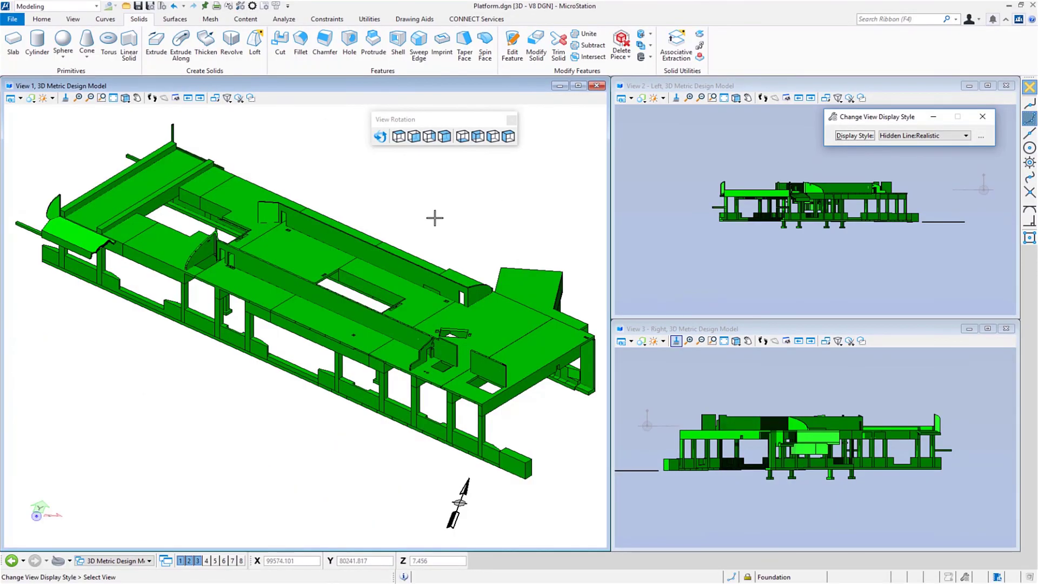
click(435, 218)
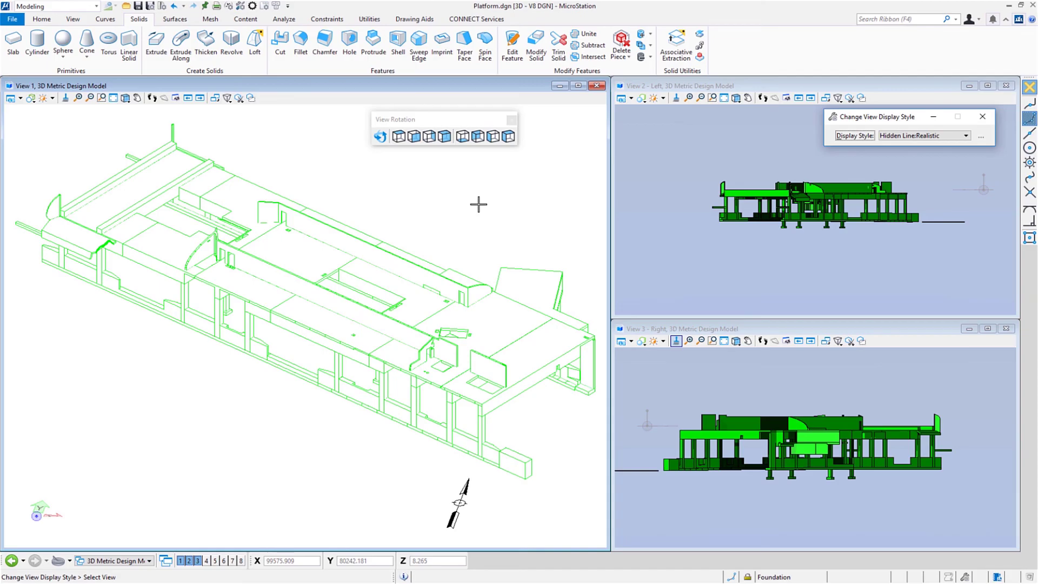
Step: Change the display style of View 1 to Illustration:Shadows
click(924, 137)
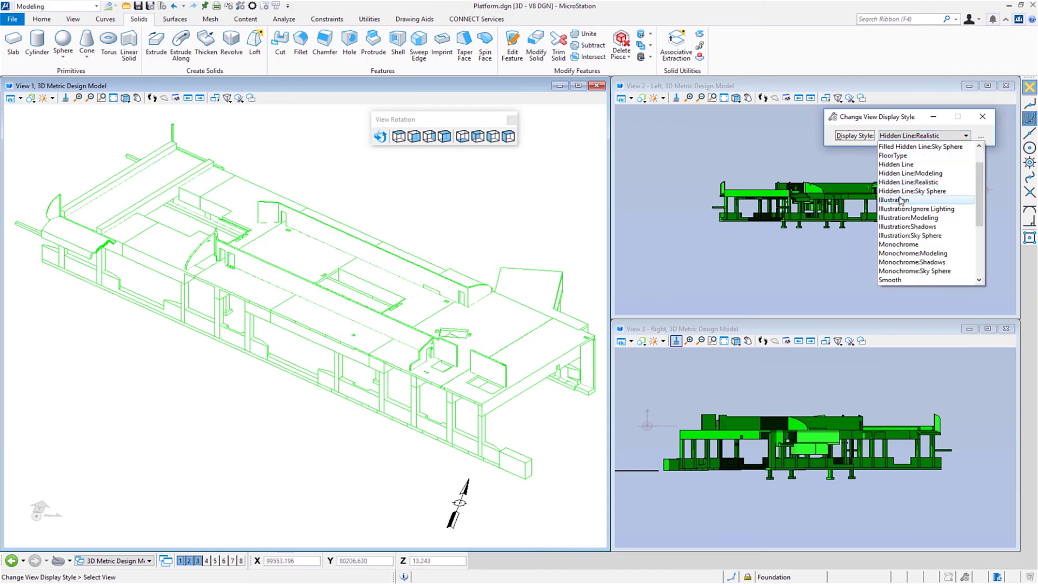
click(895, 227)
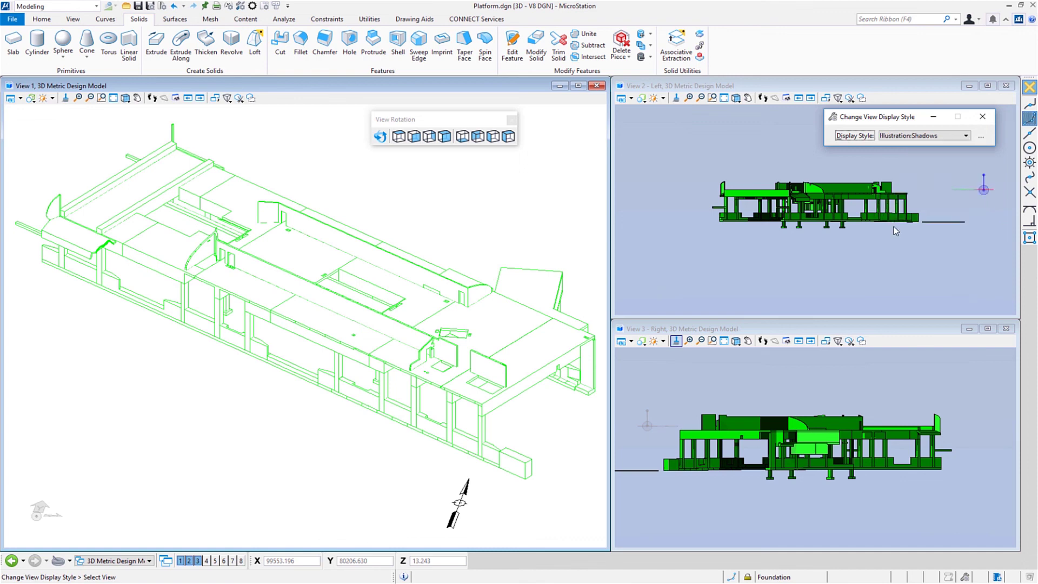
click(425, 242)
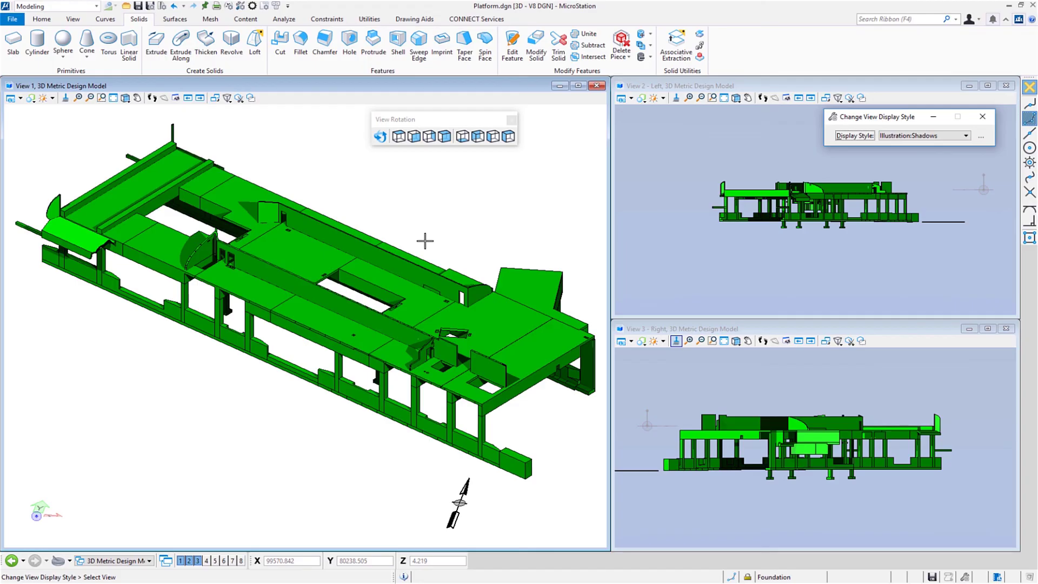